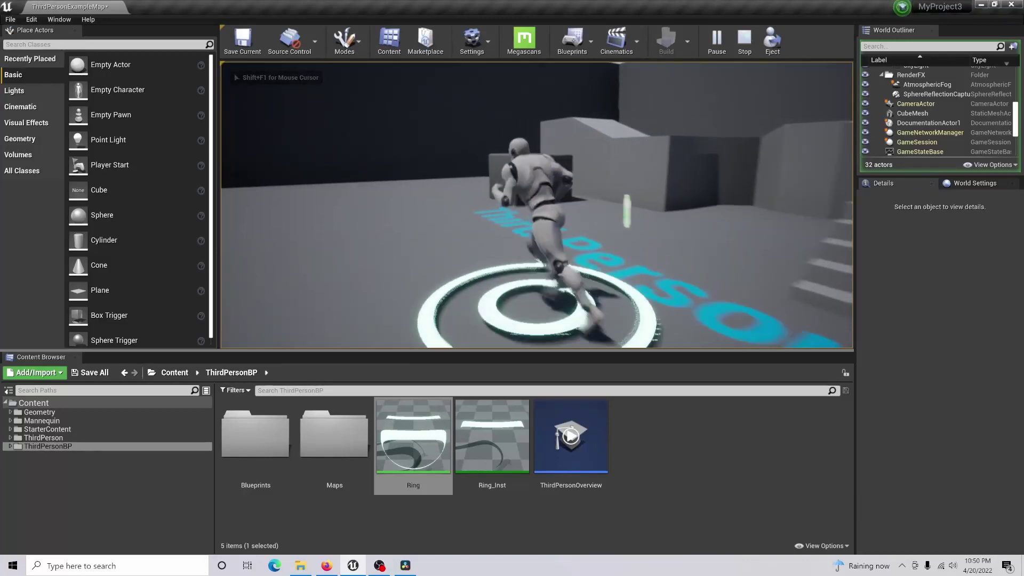
# Run the character around the level to examine the glowing ring effect on the floor.
pyautogui.press('s')
pyautogui.press('d')
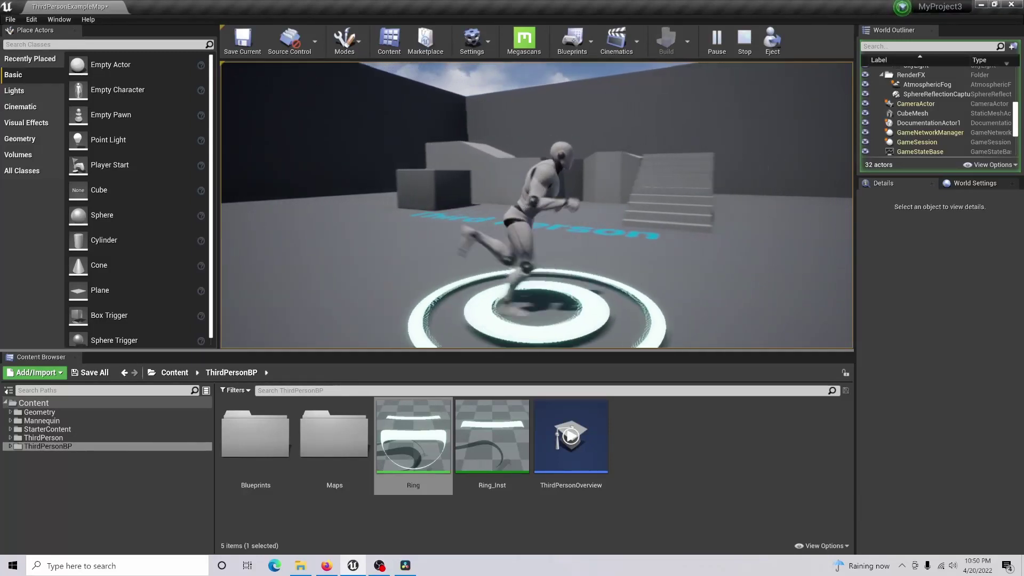
pyautogui.press('w')
pyautogui.press('a')
pyautogui.press('s')
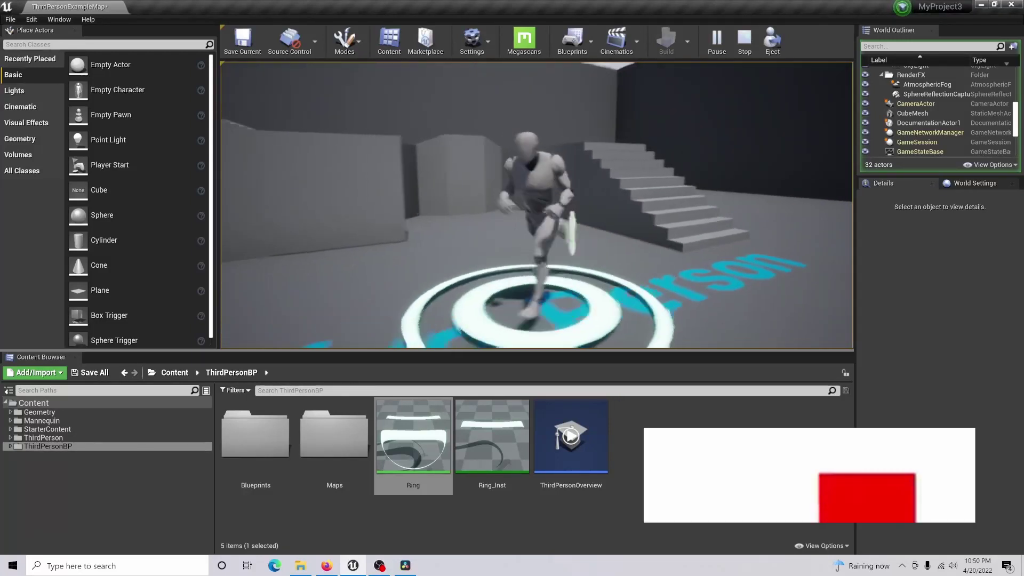
pyautogui.press('d')
pyautogui.press('a')
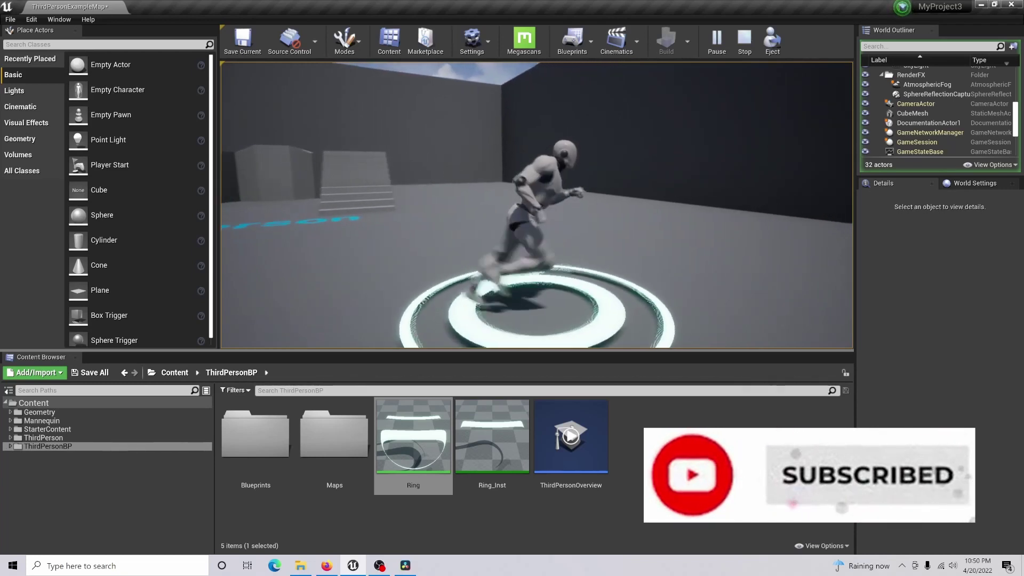
pyautogui.press('w')
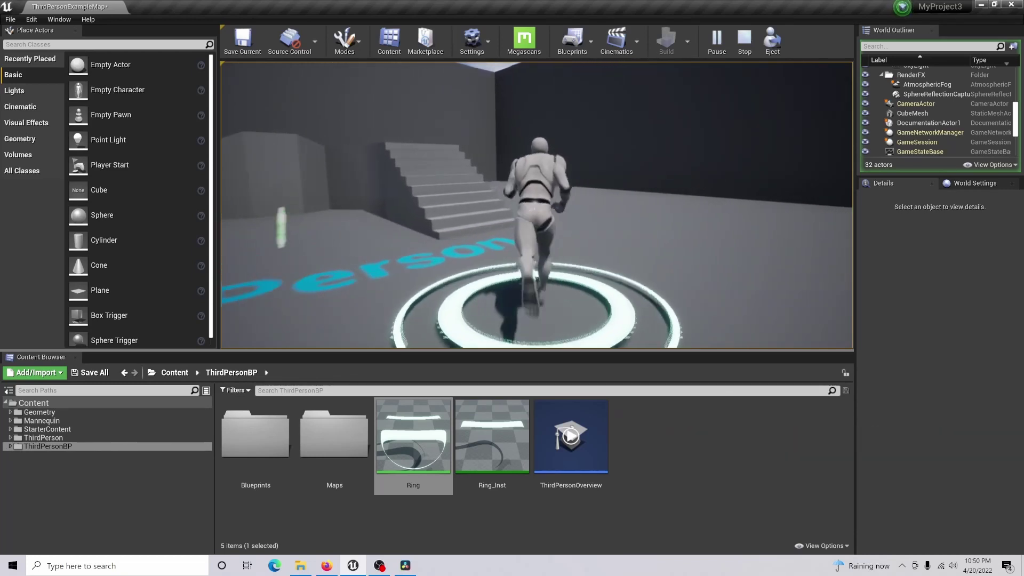
pyautogui.press('d')
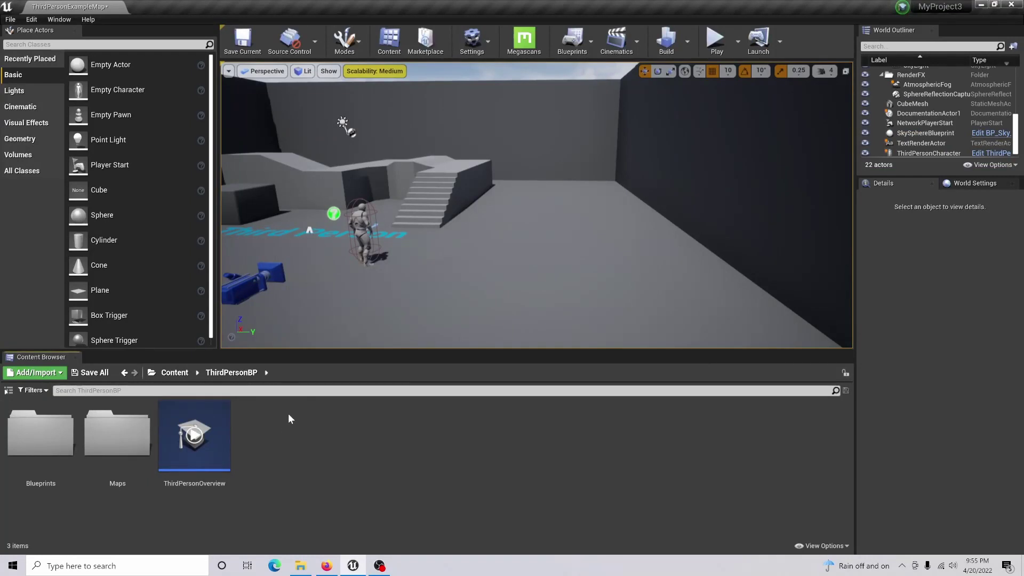
# Create a new material named Ring in the ThirdPersonBP folder.
pyautogui.rightClick(283, 427)
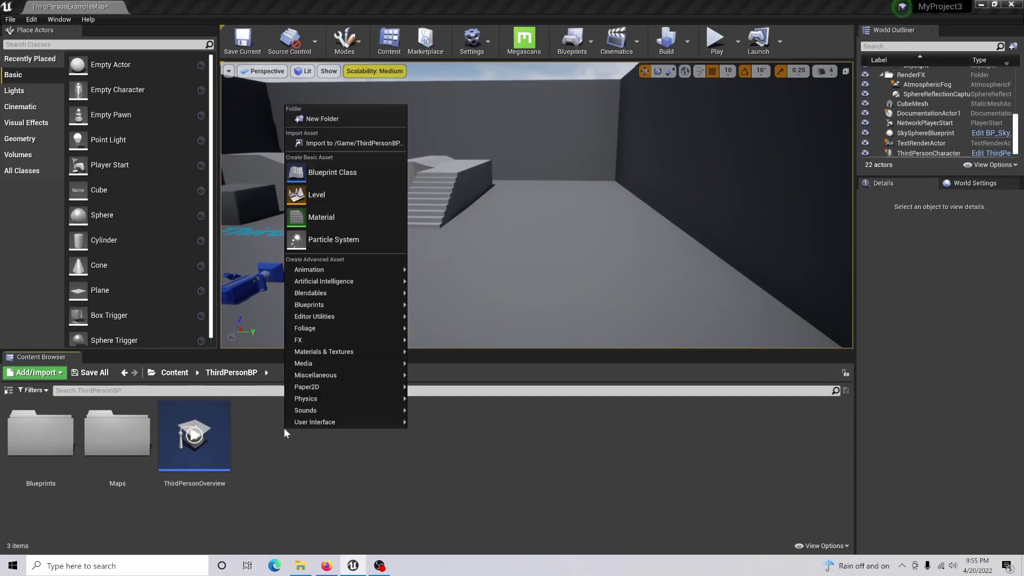
pyautogui.click(347, 219)
pyautogui.write('Ring')
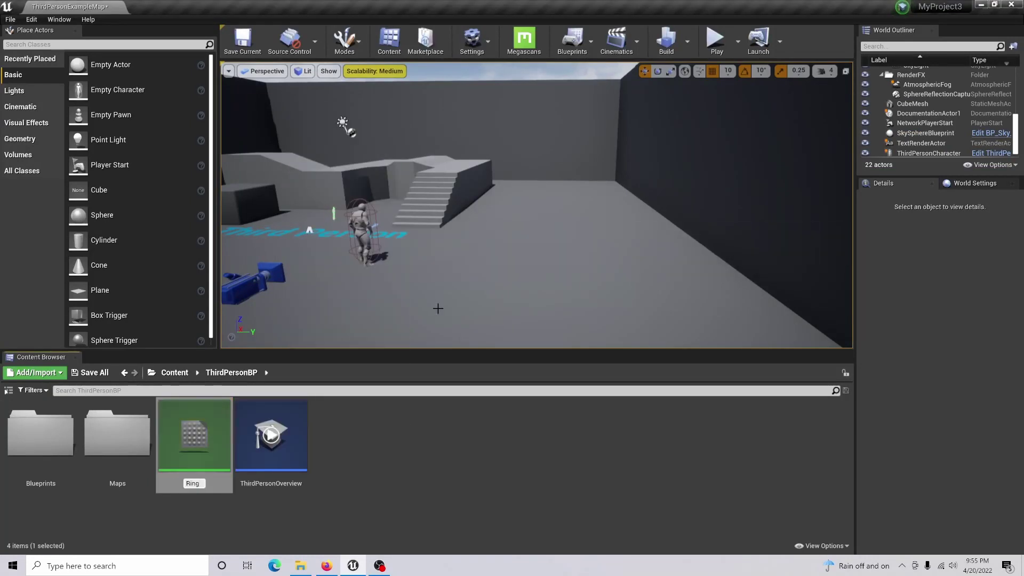
pyautogui.press('Return')
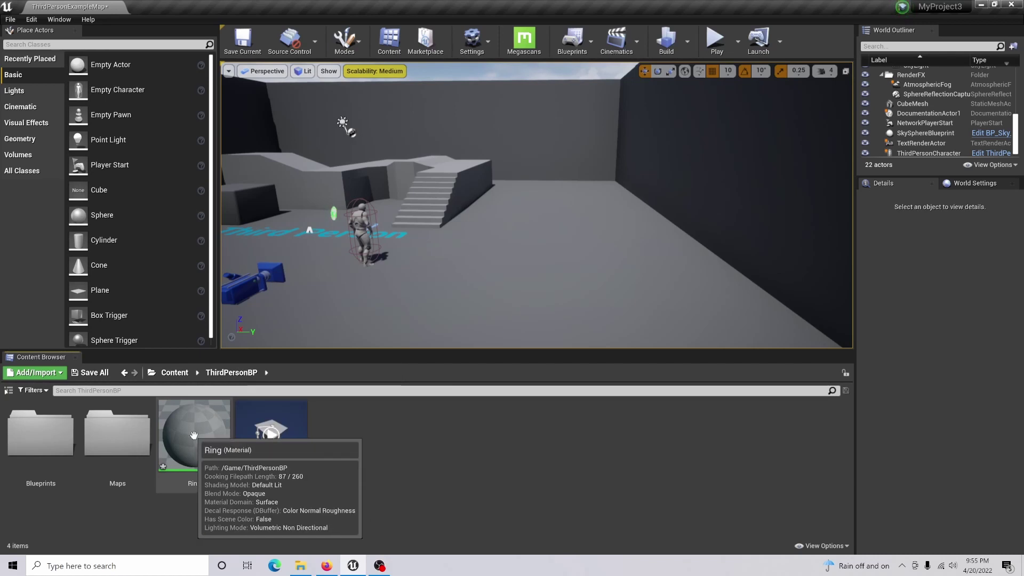
# Open the Ring material and set its blend mode to Masked.
pyautogui.doubleClick(229, 459)
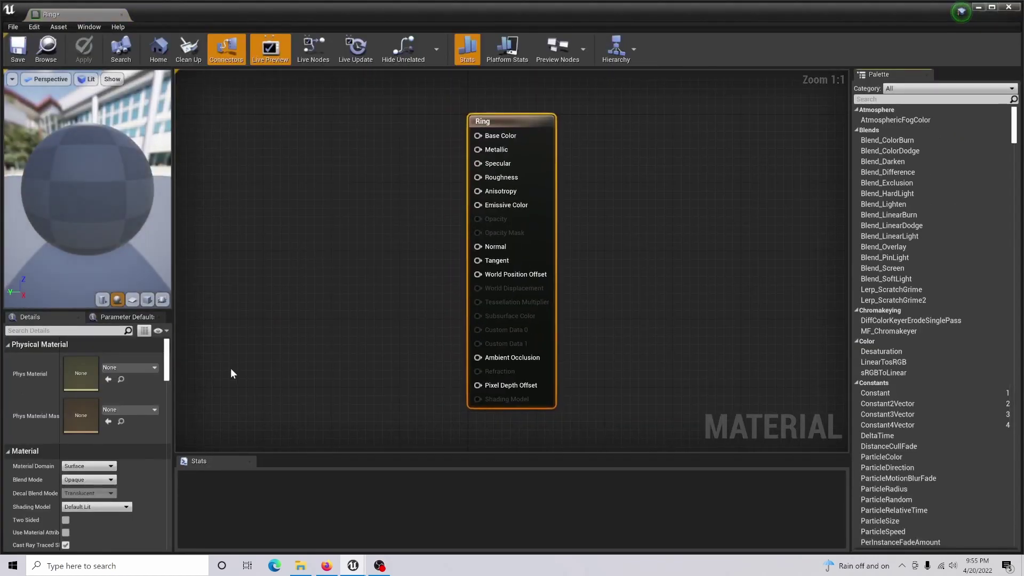
pyautogui.click(76, 481)
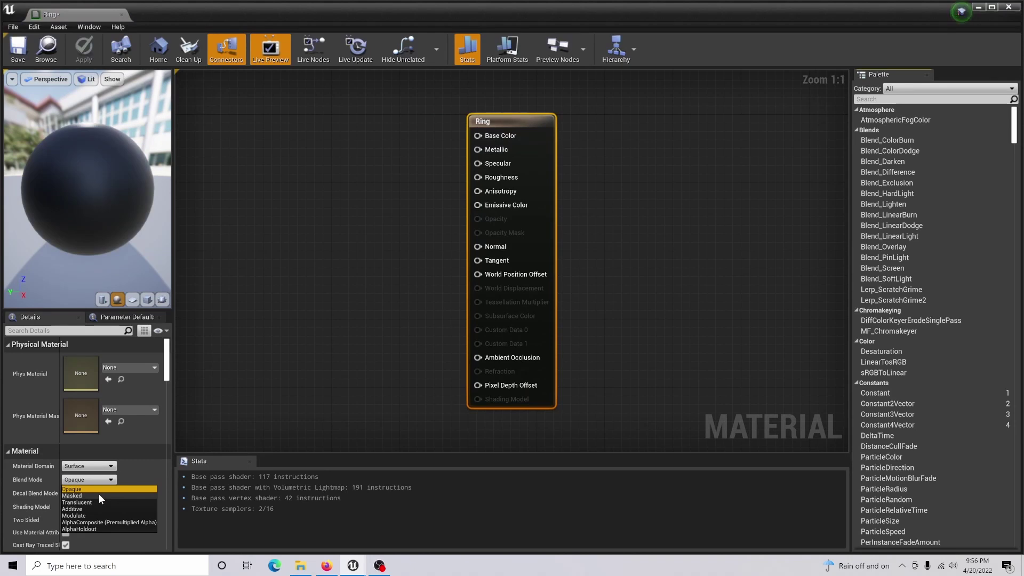
pyautogui.click(99, 495)
# Add a RadialGradientExponential node to an empty area of the Ring material graph.
pyautogui.moveTo(287, 389); pyautogui.dragTo(585, 383, button='right')
pyautogui.moveTo(420, 294); pyautogui.dragTo(420, 323, button='right')
pyautogui.rightClick(382, 304)
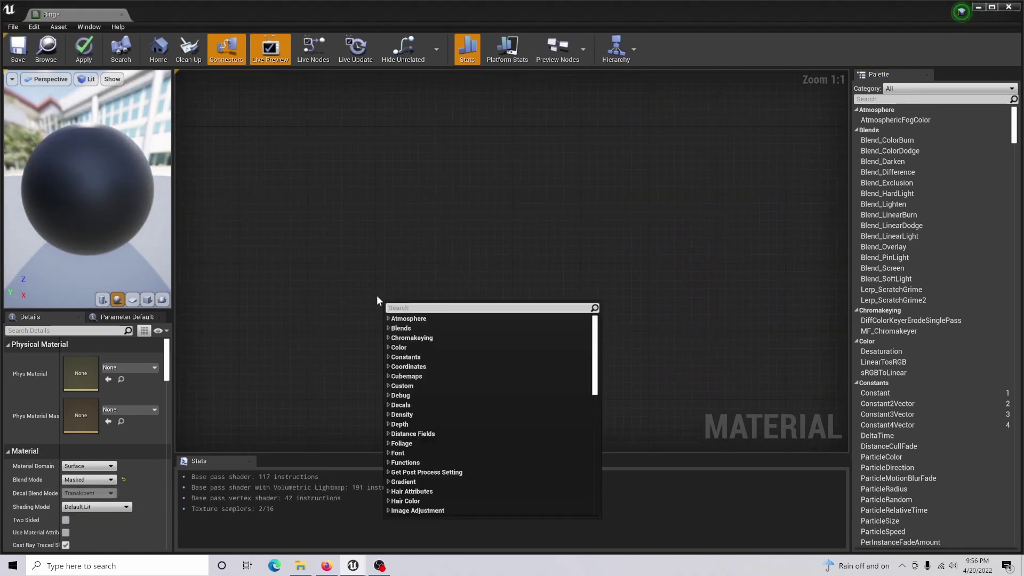
pyautogui.write('radial')
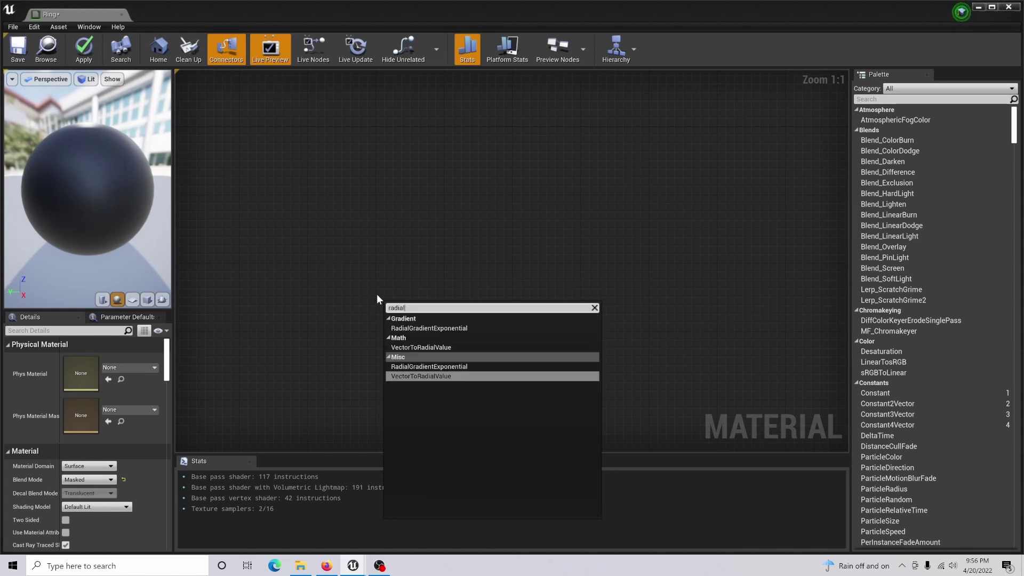
pyautogui.click(570, 328)
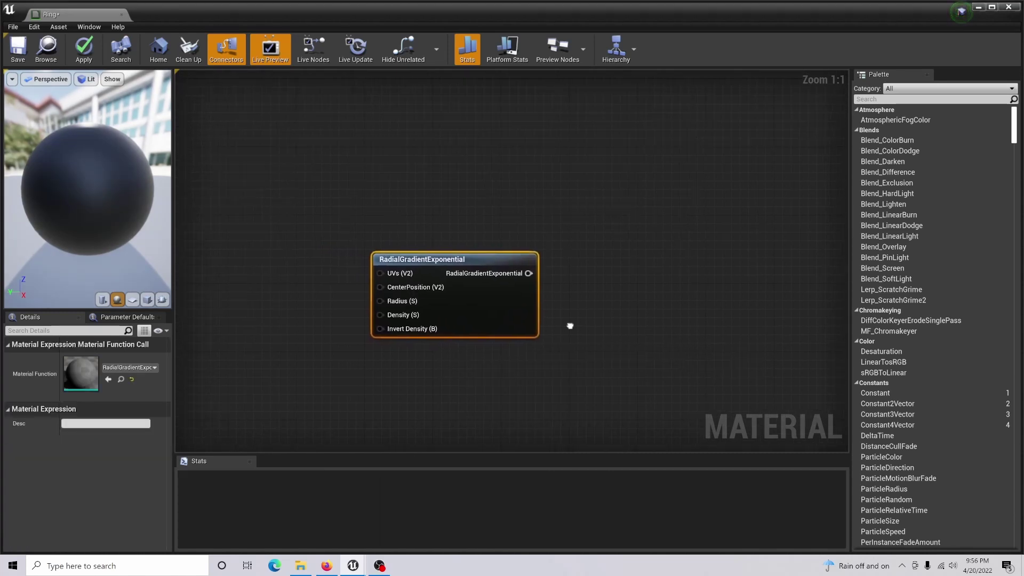
pyautogui.moveTo(526, 317); pyautogui.dragTo(585, 326)
pyautogui.moveTo(382, 260); pyautogui.dragTo(399, 255, button='right')
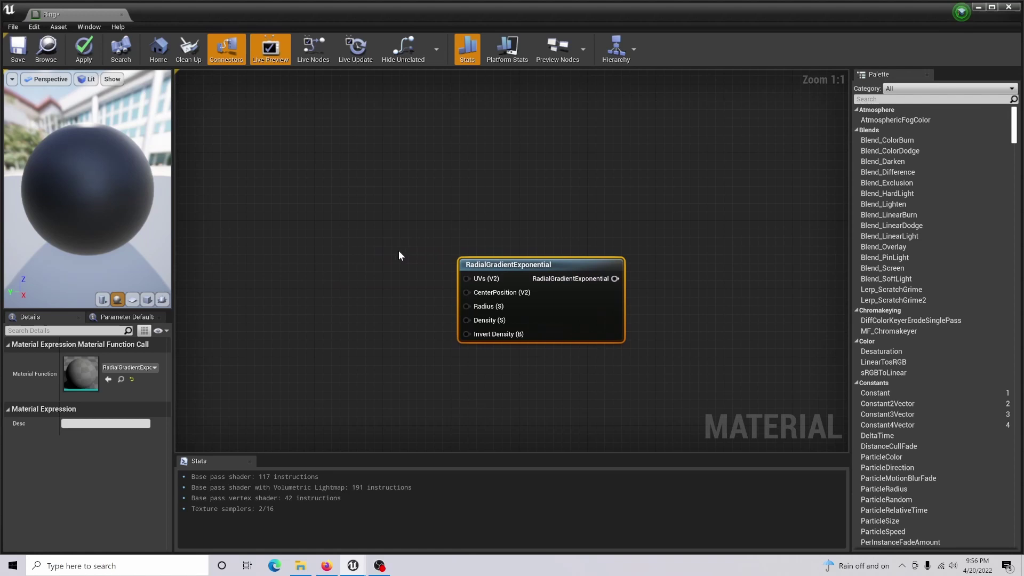
# Add two scalar parameters beside the gradient node and name the lower one Radius with a default value of 1.
pyautogui.press('s')
pyautogui.click(292, 216)
pyautogui.write('sssssssssssssssssss')
pyautogui.click(296, 289)
pyautogui.write('ss')
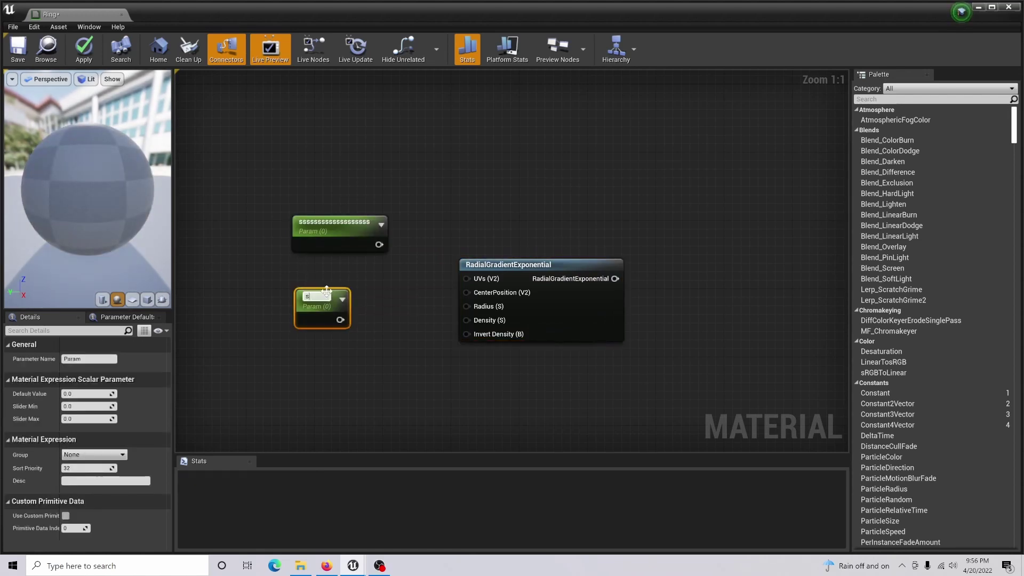
pyautogui.press('BackSpace')
pyautogui.moveTo(85, 359); pyautogui.dragTo(42, 362)
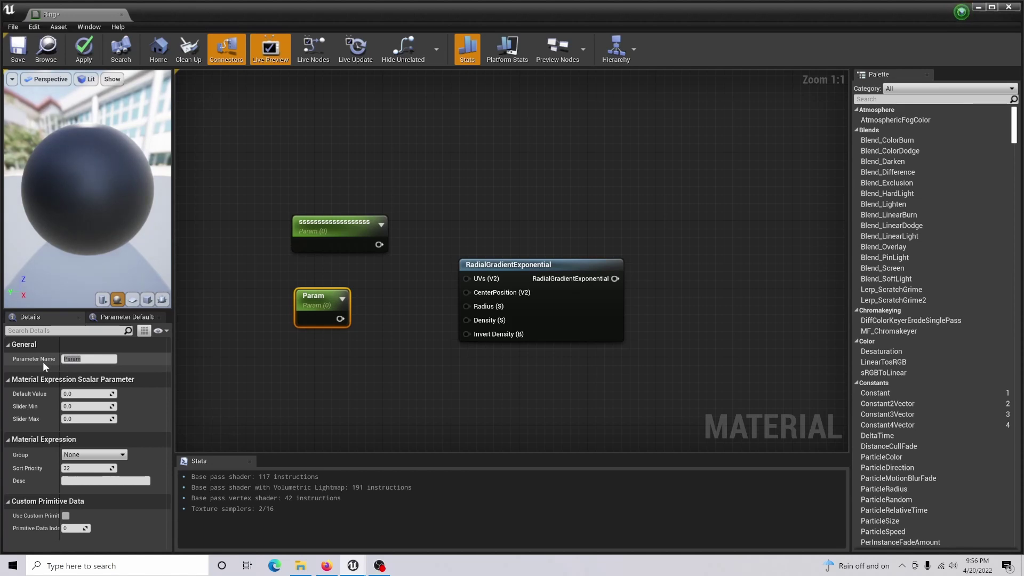
pyautogui.click(80, 394)
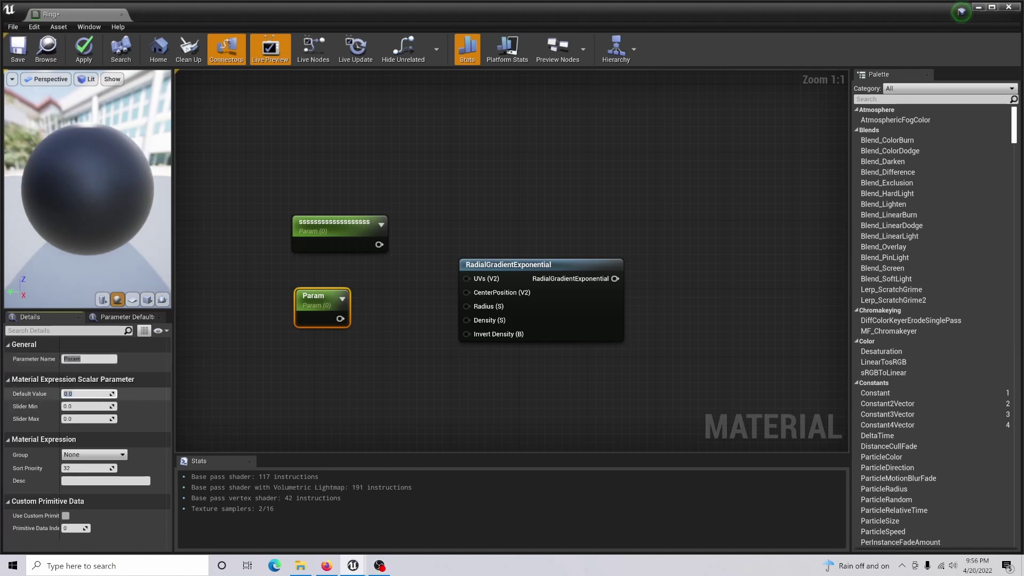
pyautogui.write('1')
# Move Radius above the other scalar parameter, and rename that other one Density with a default value of 2.
pyautogui.click(341, 235)
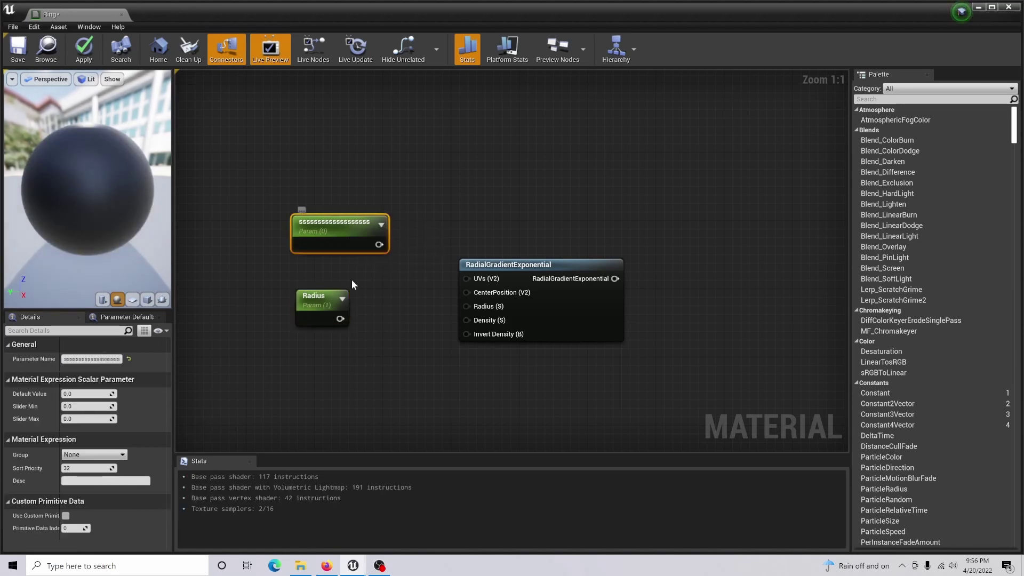
pyautogui.moveTo(326, 300); pyautogui.dragTo(346, 171)
pyautogui.moveTo(346, 247); pyautogui.dragTo(352, 331)
pyautogui.click(118, 358)
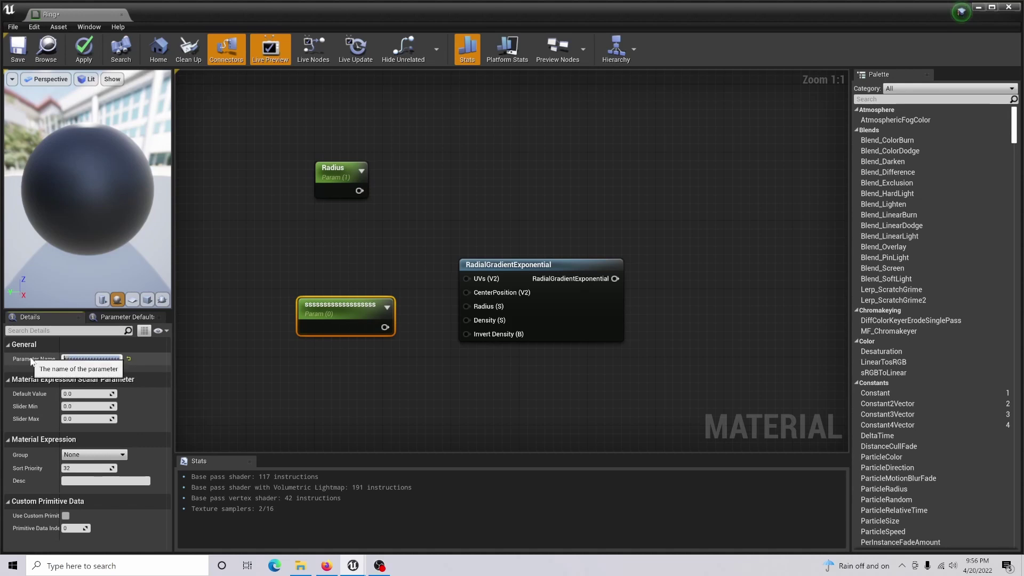
pyautogui.write('Densit')
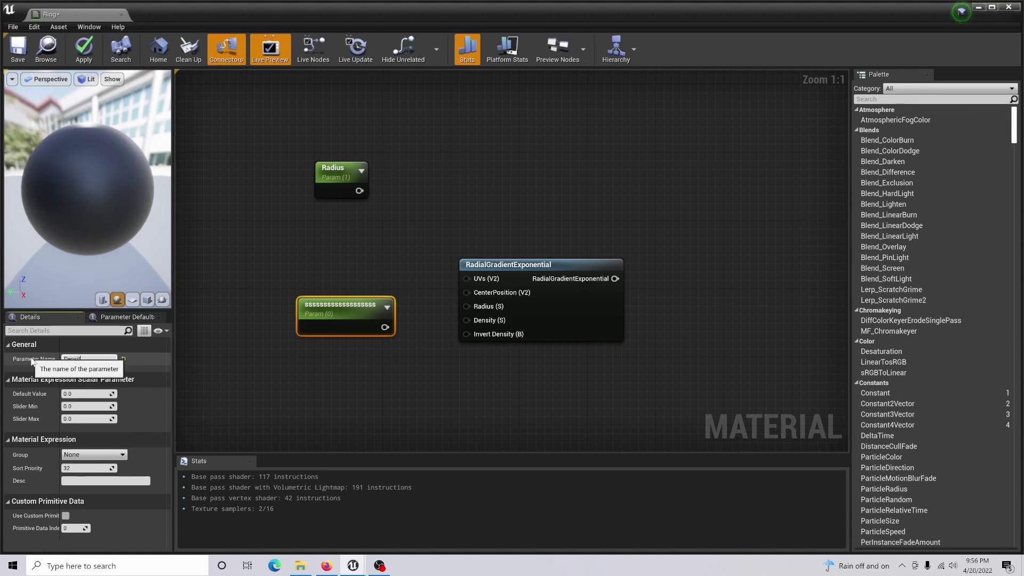
pyautogui.write('y')
pyautogui.click(83, 395)
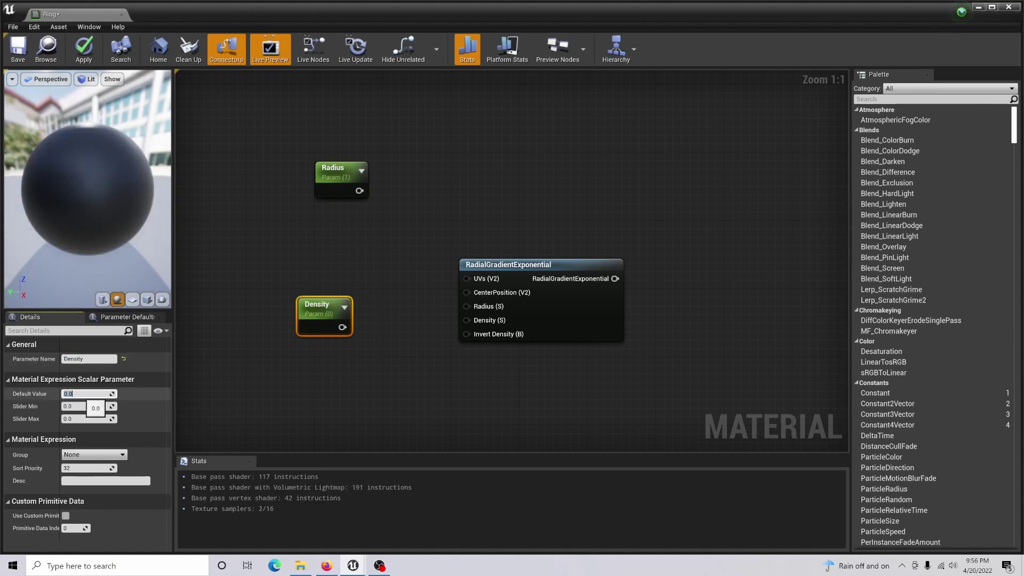
pyautogui.click(368, 208)
# Connect the Radius and Density parameters to the matching inputs of RadialGradientExponential.
pyautogui.moveTo(359, 190); pyautogui.dragTo(467, 306)
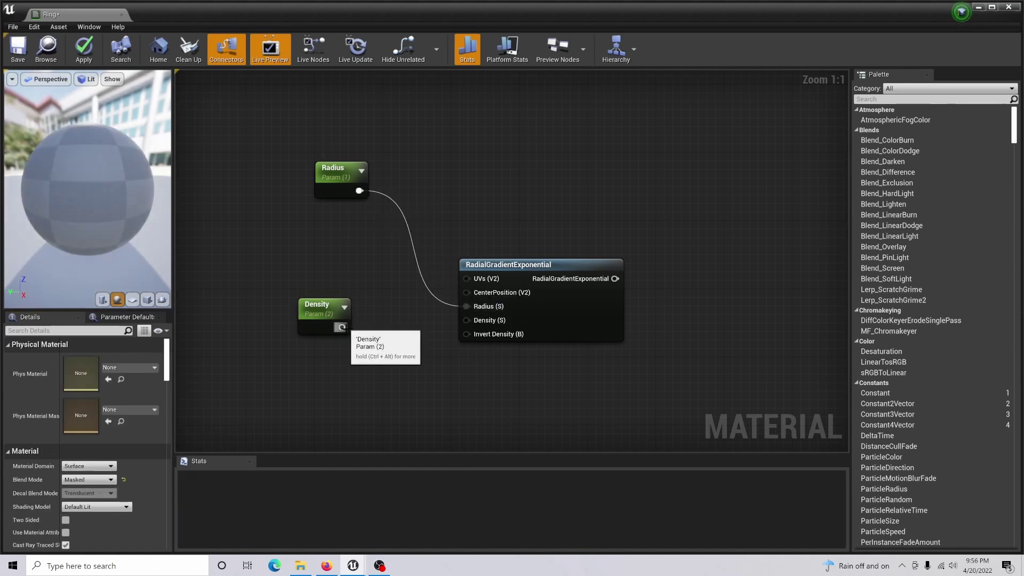
pyautogui.moveTo(372, 321); pyautogui.dragTo(467, 320)
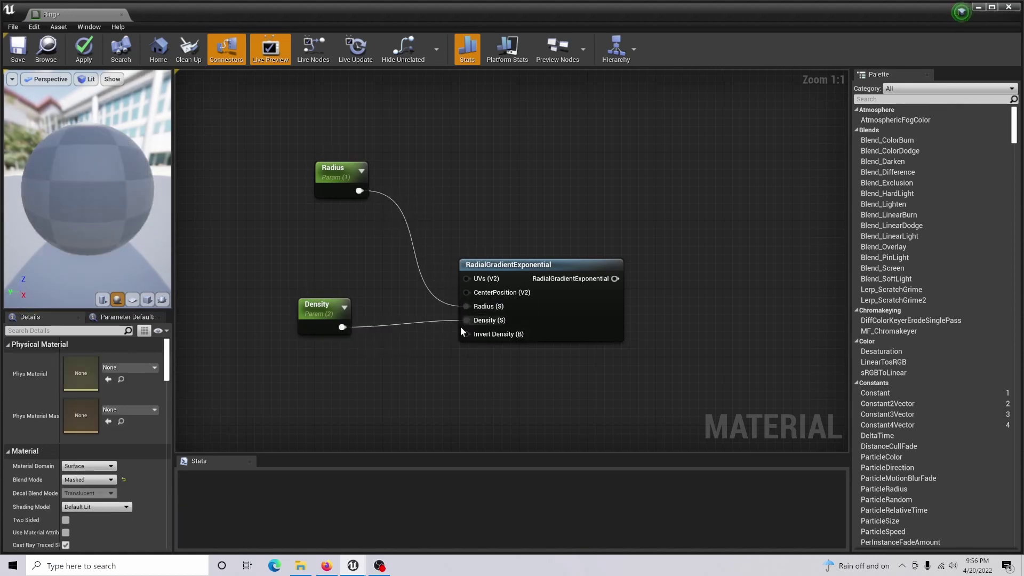
pyautogui.moveTo(410, 374); pyautogui.dragTo(414, 353, button='right')
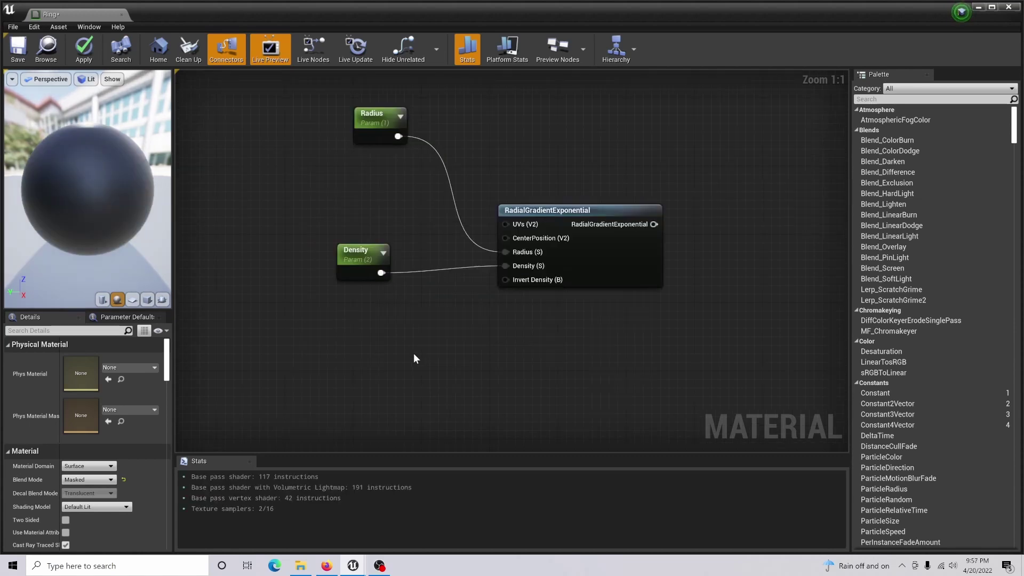
# Add an Add node after RadialGradientExponential and connect the gradient output to its B input.
pyautogui.click(312, 377)
pyautogui.moveTo(340, 381); pyautogui.dragTo(387, 339)
pyautogui.moveTo(533, 381); pyautogui.dragTo(480, 405, button='right')
pyautogui.moveTo(344, 368); pyautogui.dragTo(687, 209)
pyautogui.moveTo(684, 253); pyautogui.dragTo(494, 294, button='right')
pyautogui.moveTo(412, 290); pyautogui.dragTo(471, 278)
# Add a TimeWithSpeedVariable node above the Radius parameter.
pyautogui.moveTo(427, 354); pyautogui.dragTo(549, 440, button='right')
pyautogui.moveTo(400, 226); pyautogui.dragTo(535, 318, button='right')
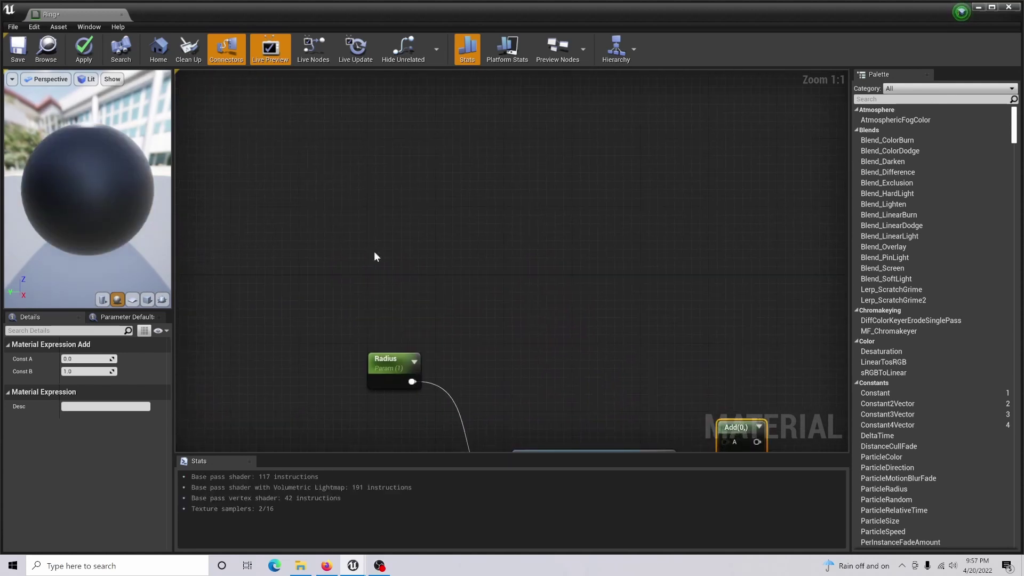
pyautogui.rightClick(346, 237)
pyautogui.write('timewith')
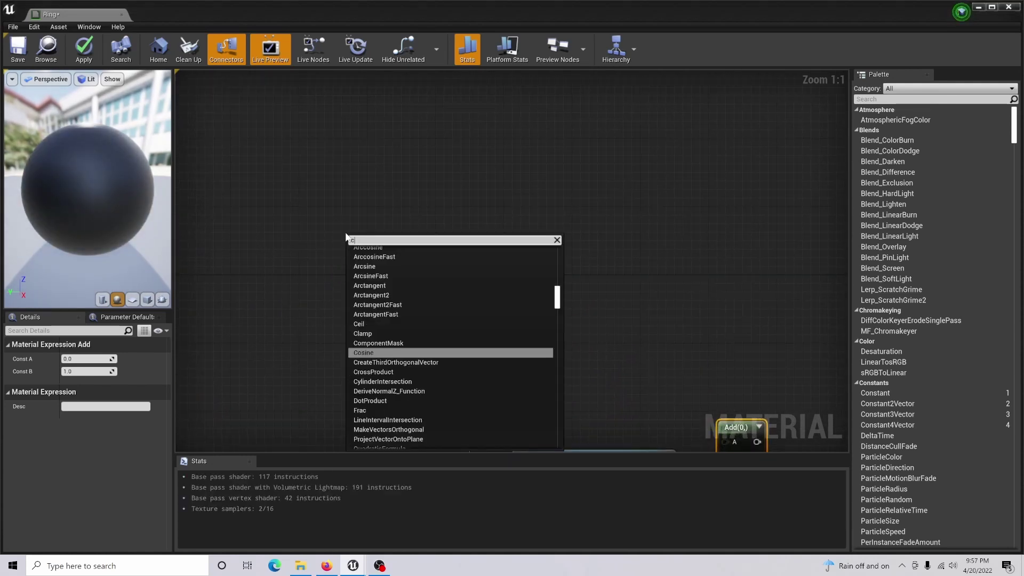
pyautogui.click(416, 265)
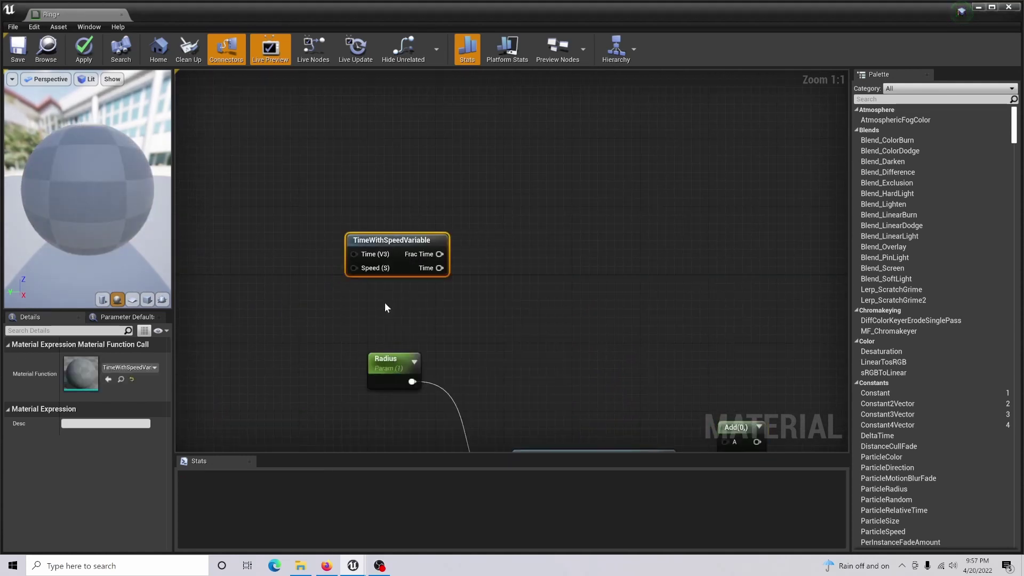
# Connect Frac Time of TimeWithSpeedVariable to the Add node's A input and move the time node closer to the gradient node.
pyautogui.moveTo(598, 319); pyautogui.dragTo(532, 234, button='right')
pyautogui.moveTo(514, 299); pyautogui.dragTo(456, 228, button='right')
pyautogui.moveTo(323, 98); pyautogui.dragTo(599, 284)
pyautogui.moveTo(276, 92); pyautogui.dragTo(425, 211)
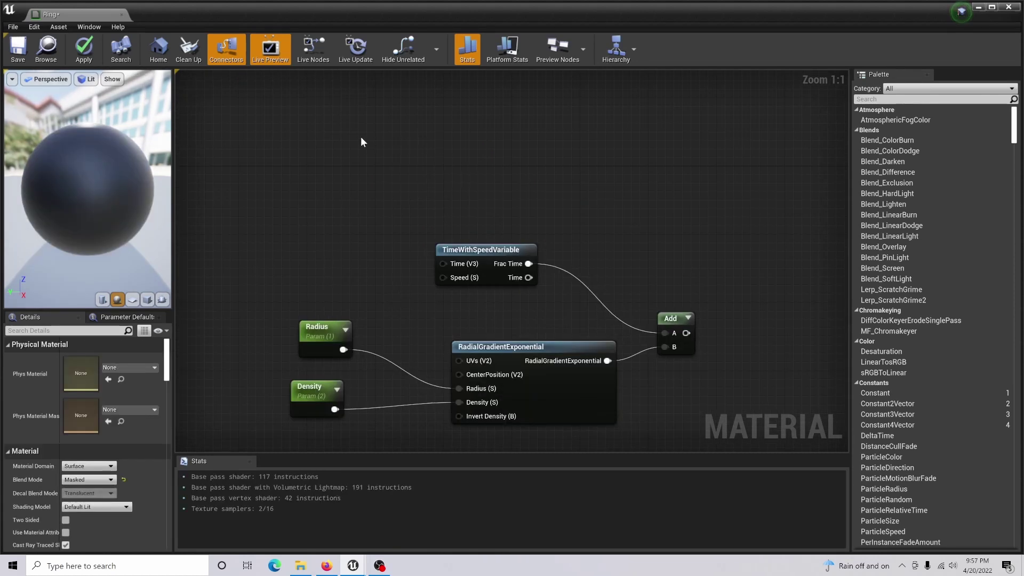
# Add a scalar parameter named TimeWithSpeed above TimeWithSpeedVariable with a default value of 0.25.
pyautogui.click(361, 137)
pyautogui.write('ss')
pyautogui.press('BackSpace')
pyautogui.press('BackSpace')
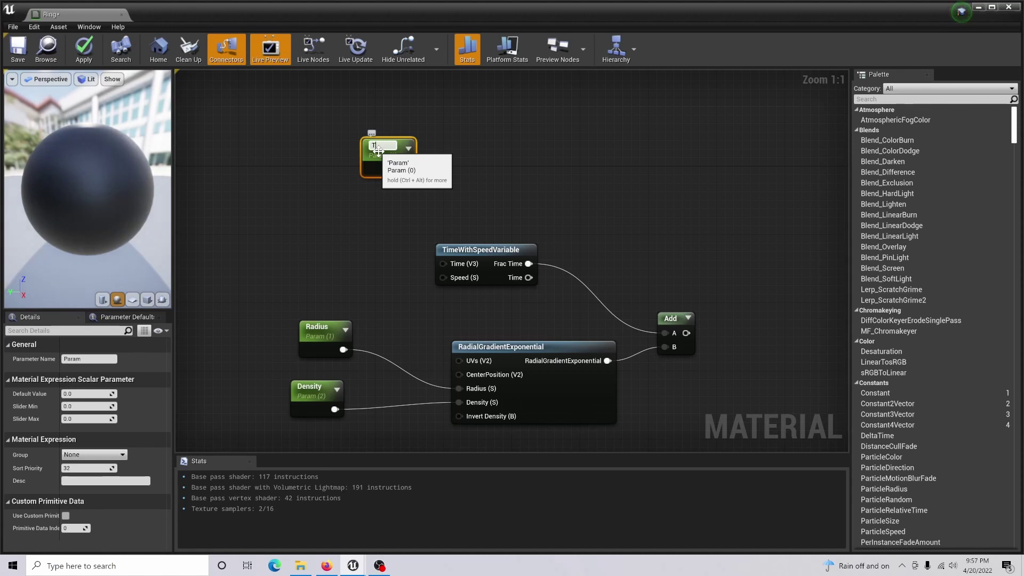
pyautogui.write('TimeWithS')
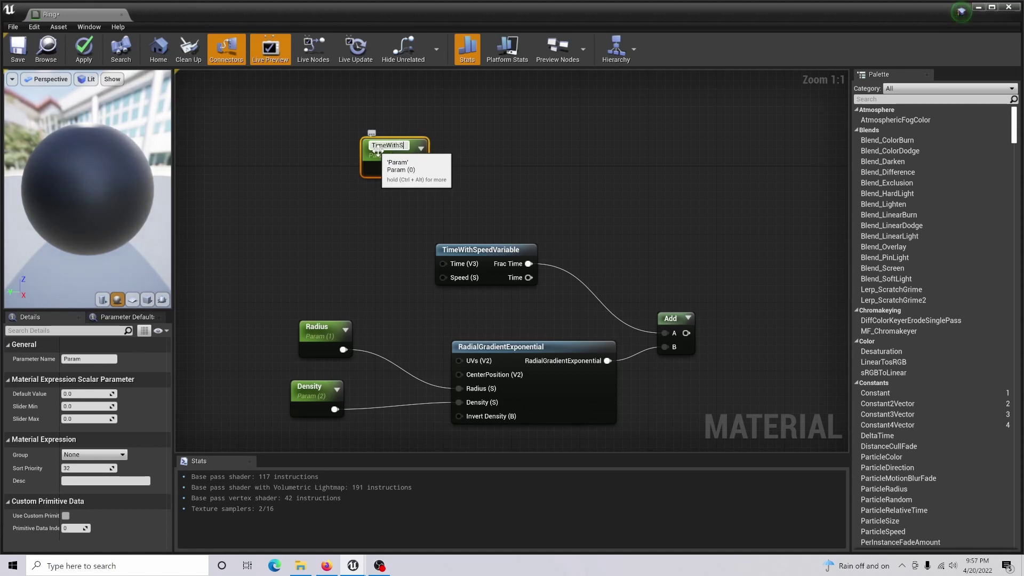
pyautogui.write('peed')
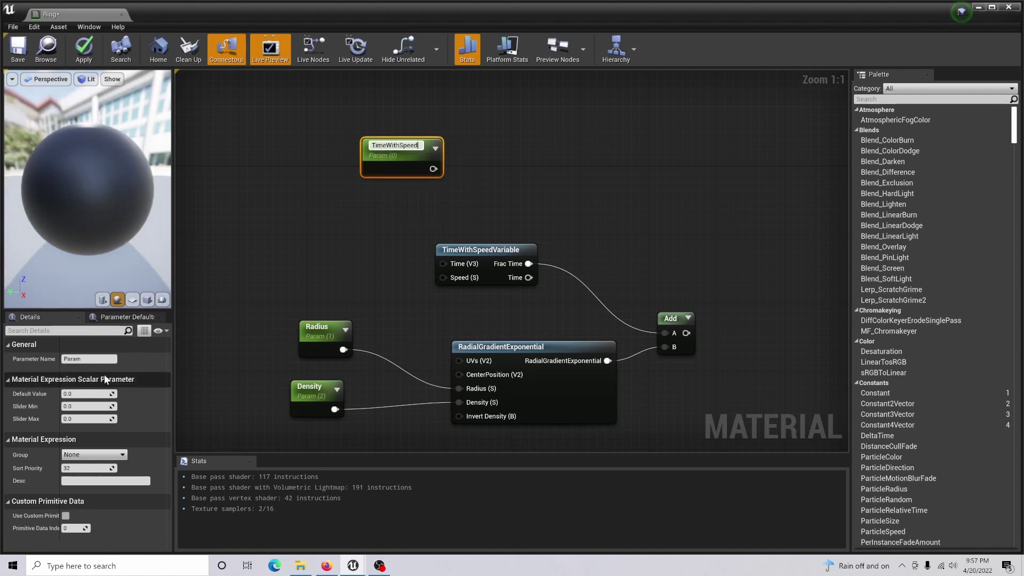
pyautogui.click(94, 393)
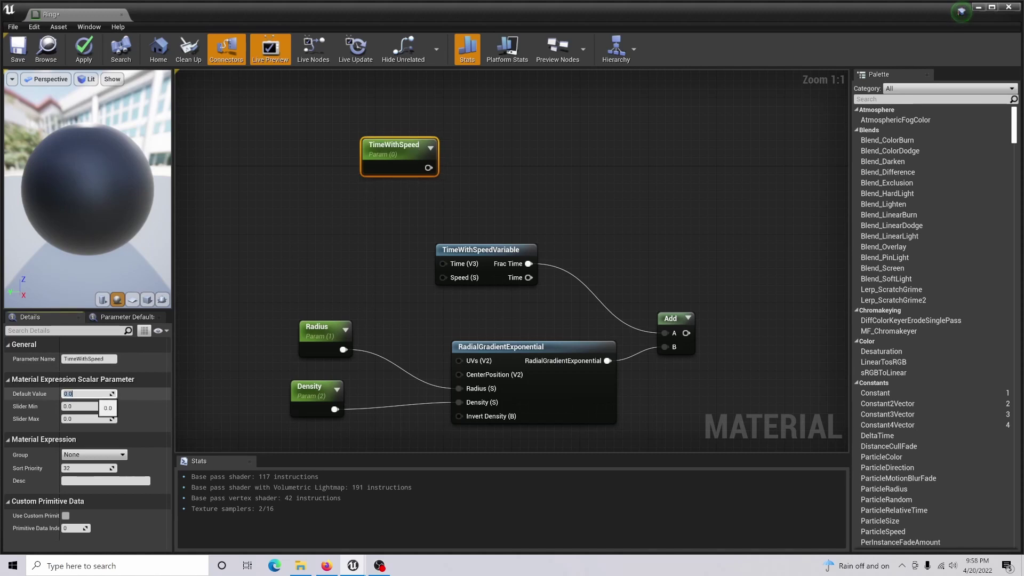
pyautogui.write('.25')
pyautogui.press('Return')
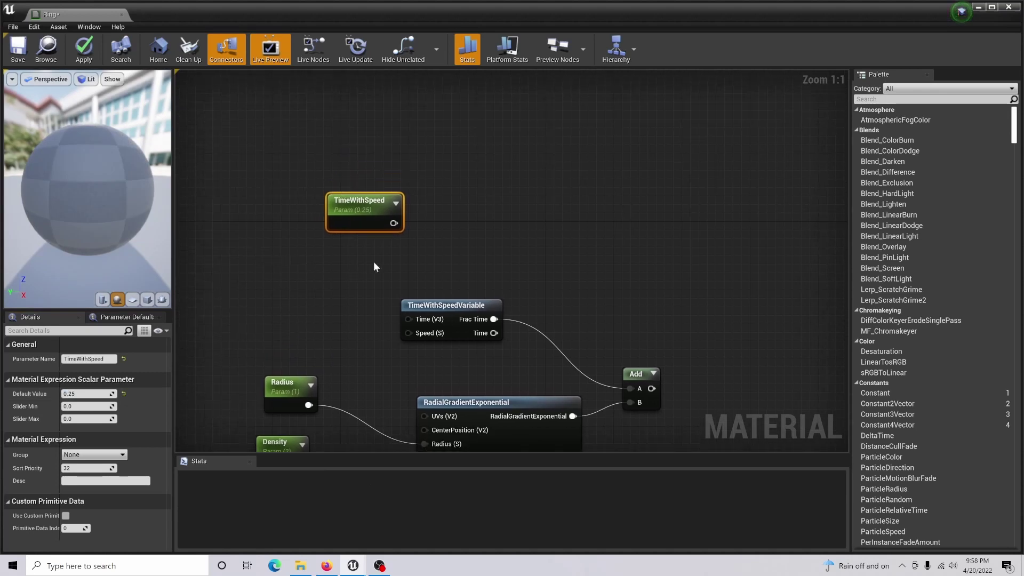
# Add a Time node and place it just above the TimeWithSpeed parameter.
pyautogui.rightClick(481, 189)
pyautogui.write('time')
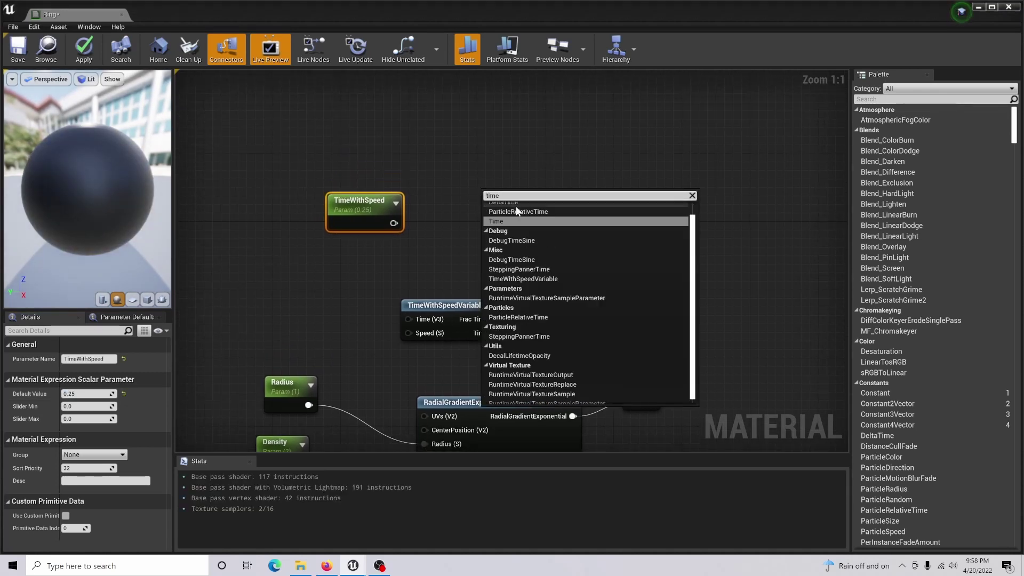
pyautogui.click(512, 220)
pyautogui.moveTo(512, 208); pyautogui.dragTo(448, 147)
pyautogui.moveTo(609, 217); pyautogui.dragTo(562, 264, button='right')
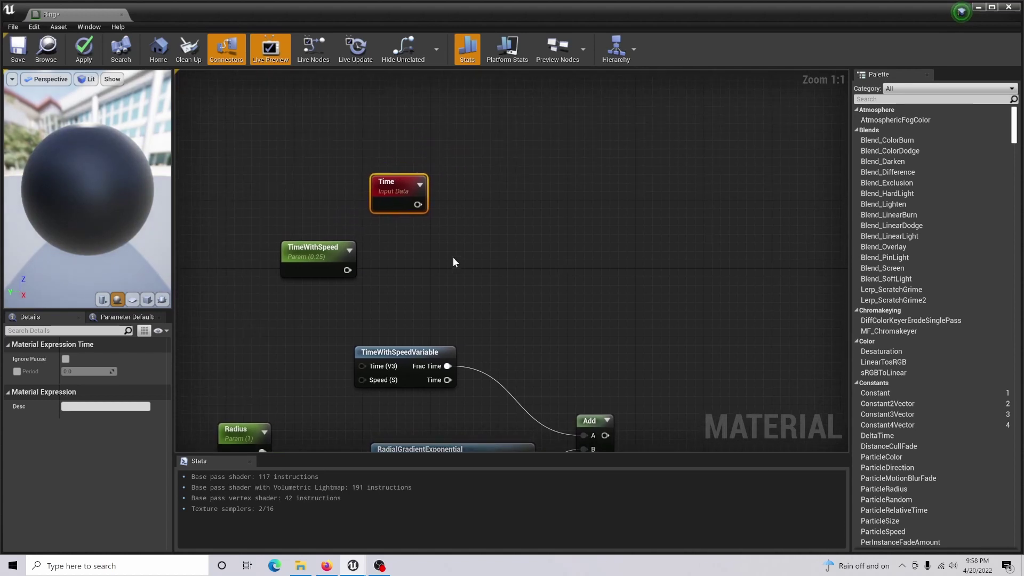
# Add a Multiply node below the Time node and a scalar parameter named Time Speed with a default value of 1.
pyautogui.click(452, 257)
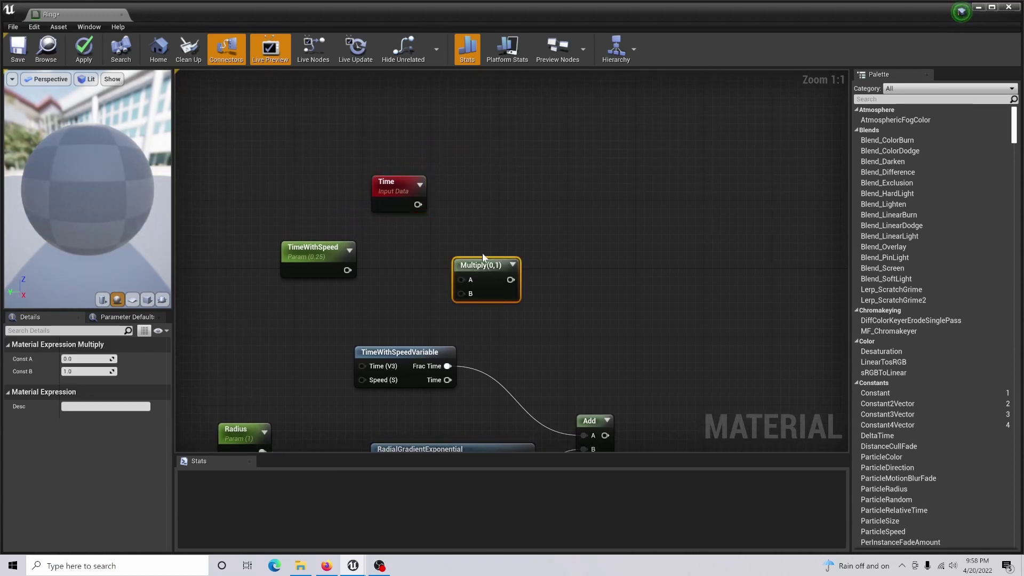
pyautogui.click(549, 197)
pyautogui.write('ssss')
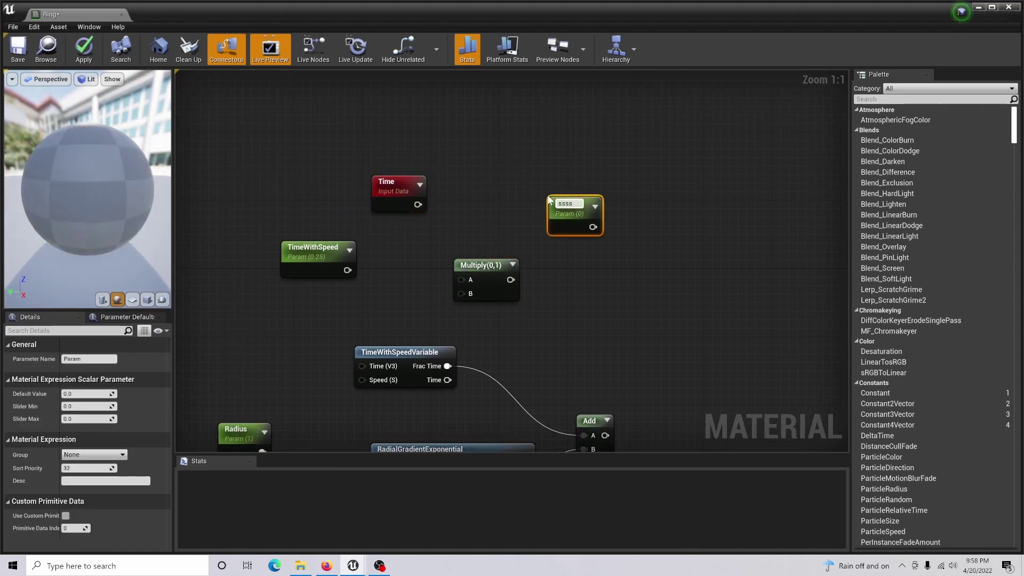
pyautogui.press('BackSpace')
pyautogui.press('BackSpace')
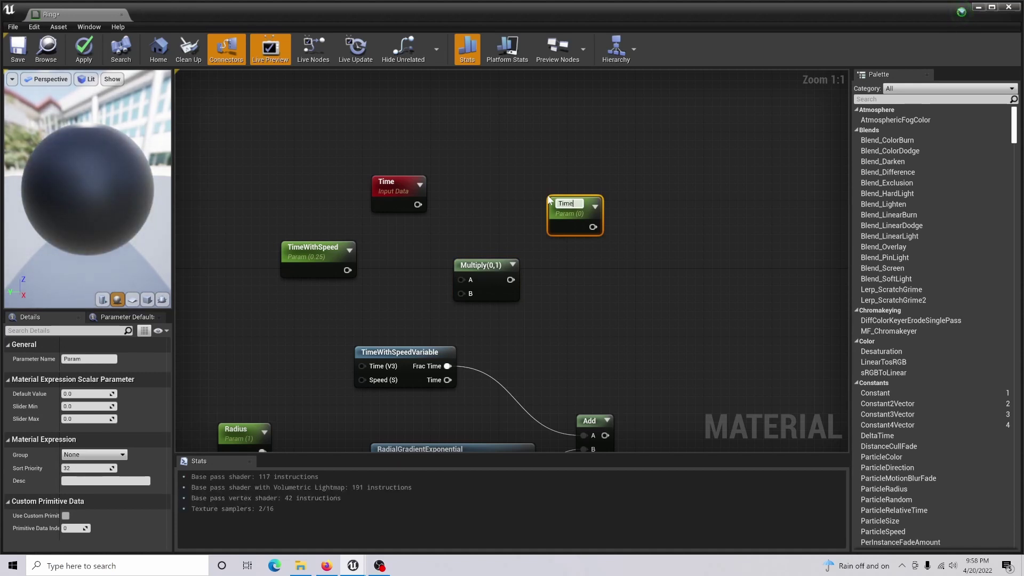
pyautogui.write('Time Speed')
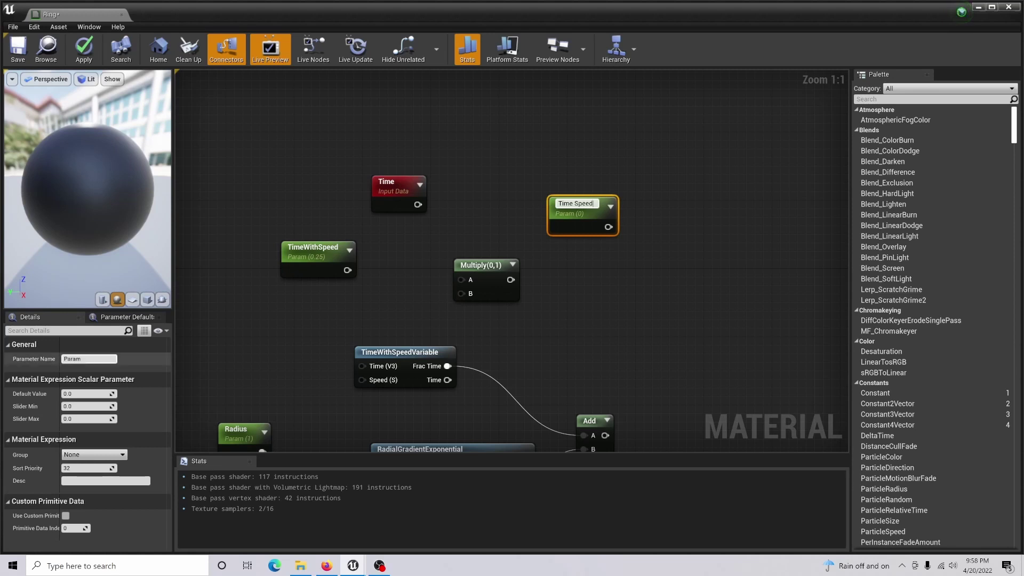
pyautogui.moveTo(89, 394); pyautogui.dragTo(84, 394)
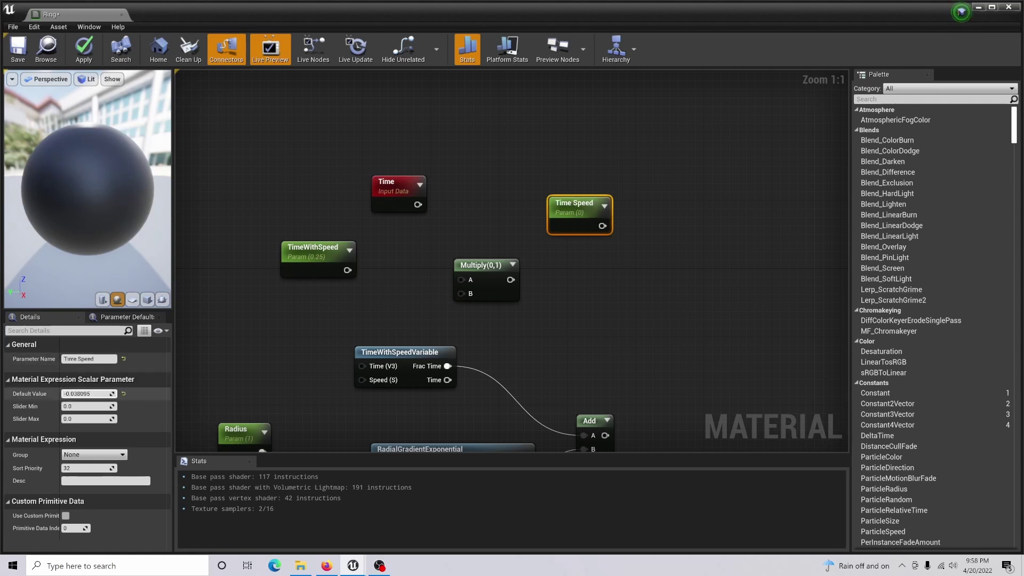
pyautogui.click(86, 394)
pyautogui.write('1')
pyautogui.press('Return')
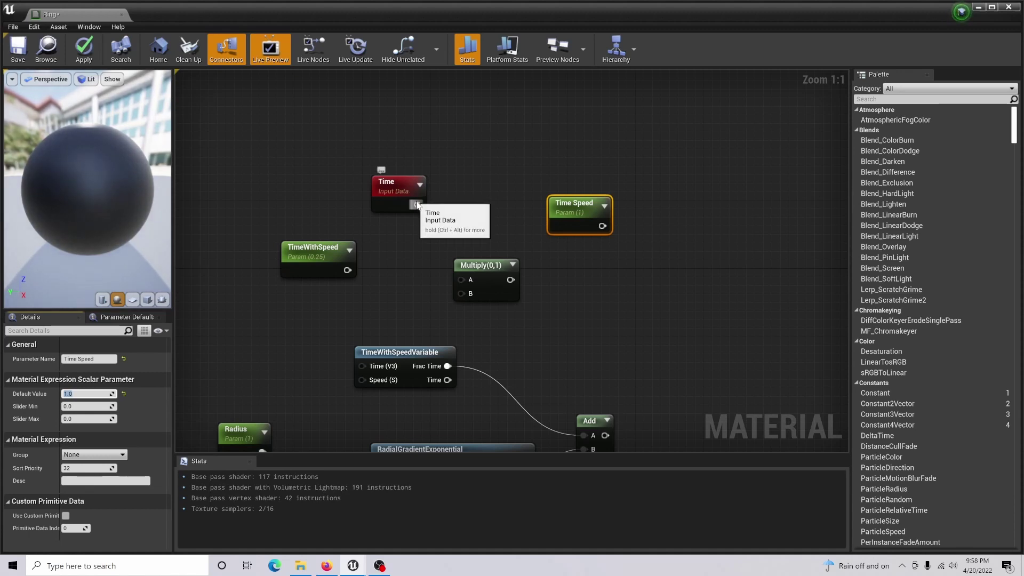
# Connect the Time node to Multiply's A input and the TimeWithSpeed parameter to its B input.
pyautogui.moveTo(418, 204); pyautogui.dragTo(468, 284)
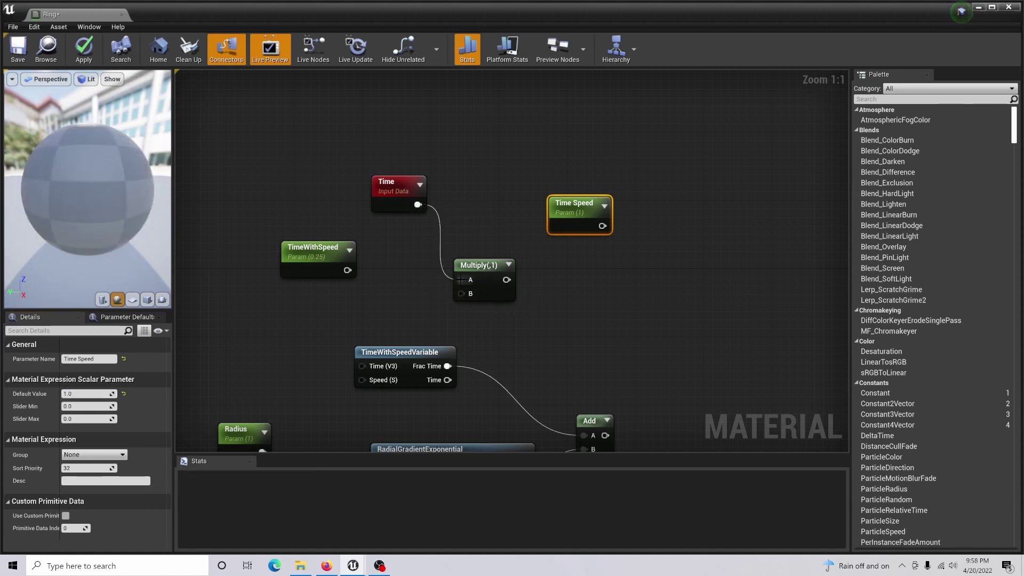
pyautogui.moveTo(347, 270); pyautogui.dragTo(465, 293)
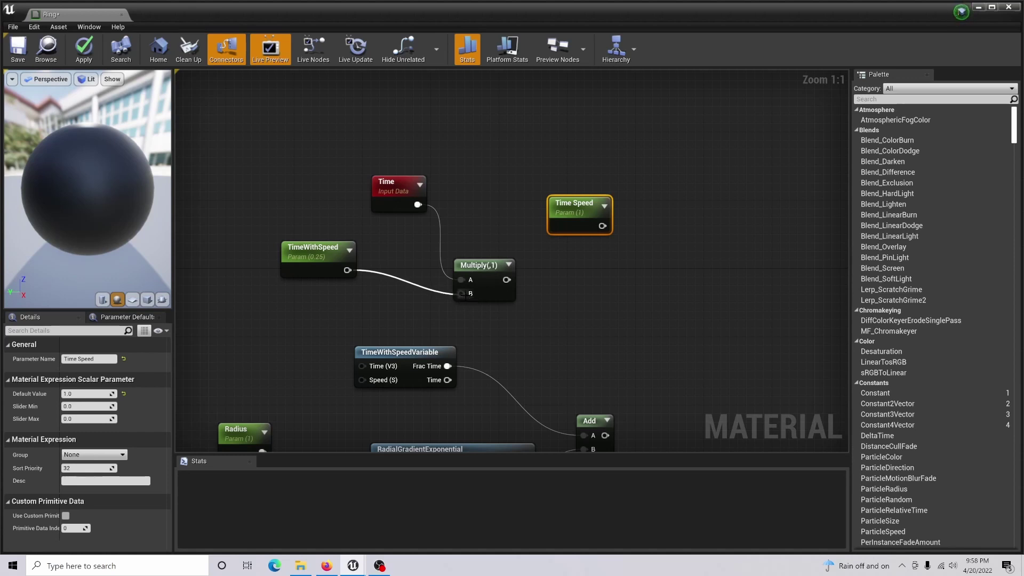
# Move the Time, TimeWithSpeed and Multiply nodes farther left and connect Multiply's output to the Time input of TimeWithSpeedVariable.
pyautogui.moveTo(298, 141); pyautogui.dragTo(482, 323)
pyautogui.moveTo(390, 297); pyautogui.dragTo(486, 239, button='right')
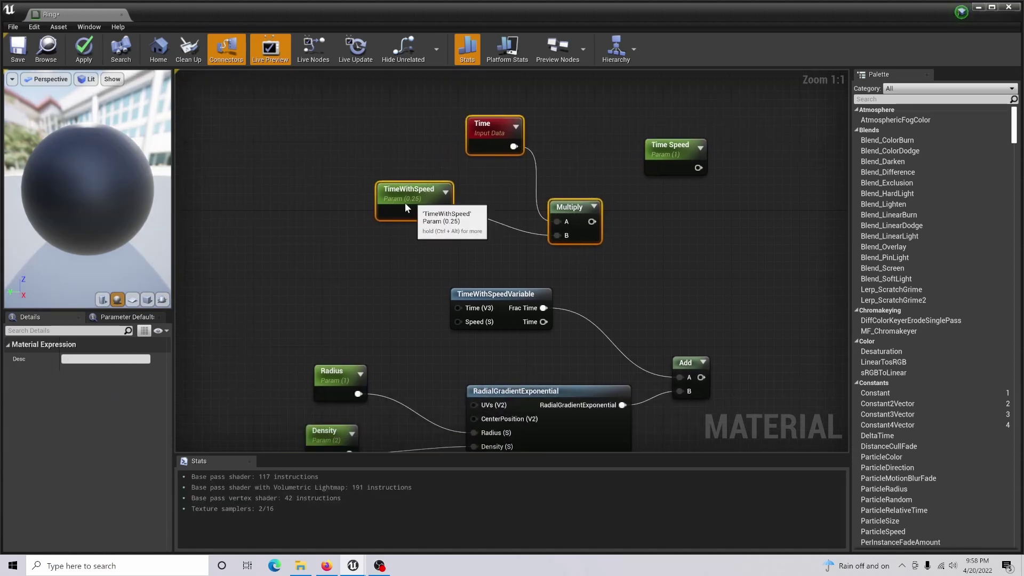
pyautogui.moveTo(405, 203); pyautogui.dragTo(222, 206)
pyautogui.click(391, 296)
pyautogui.moveTo(408, 224); pyautogui.dragTo(461, 305)
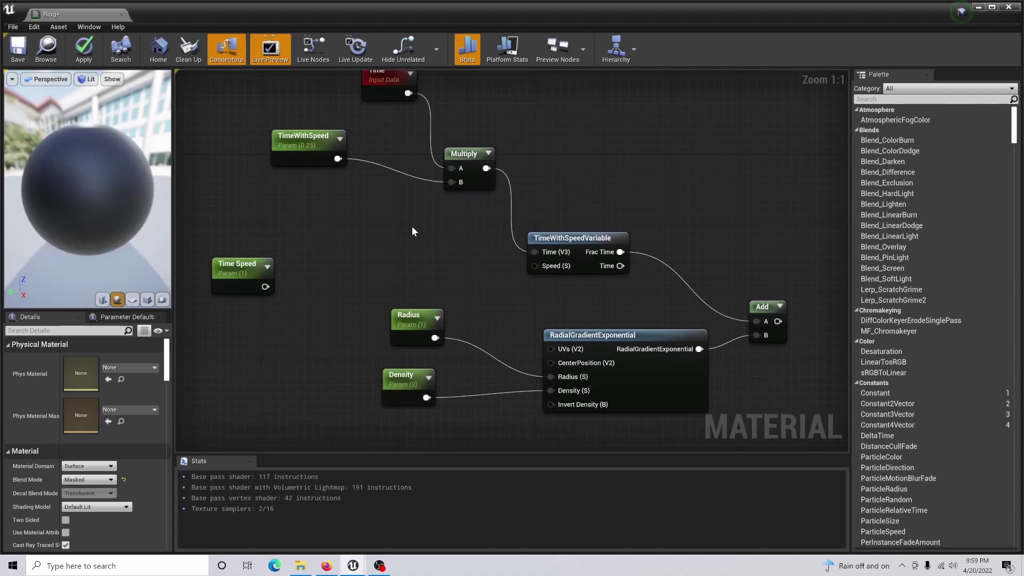
# Break TimeWithSpeed's link to Multiply, connect Time Speed to Multiply's B input instead, and wire TimeWithSpeed to TimeWithSpeedVariable's Speed input.
pyautogui.rightClick(357, 197)
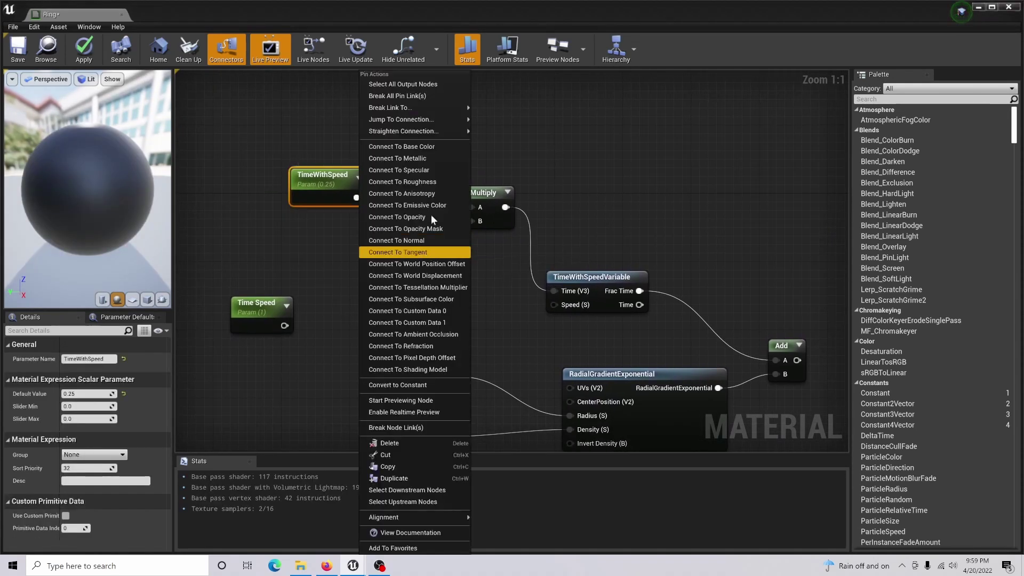
pyautogui.moveTo(452, 110)
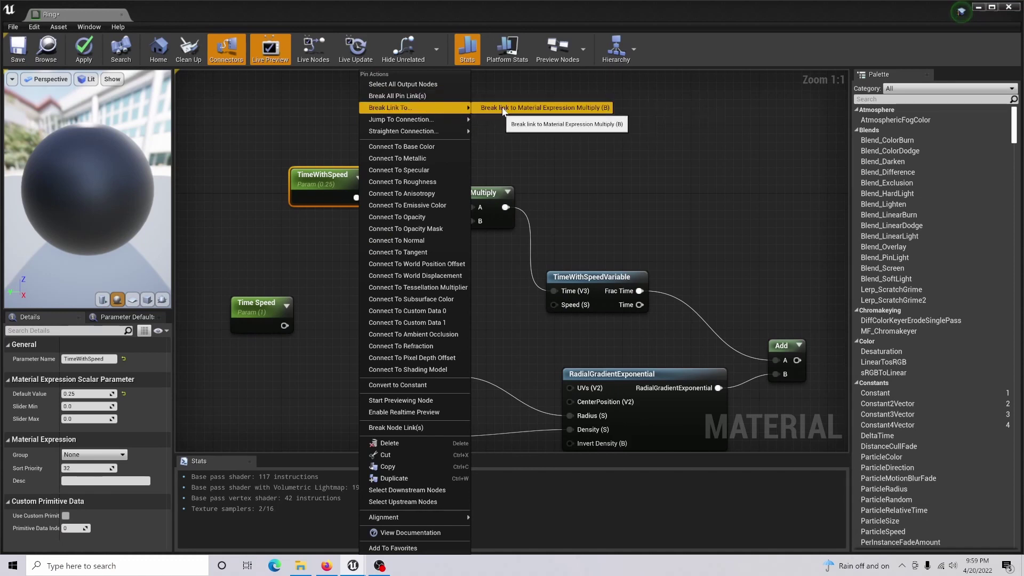
pyautogui.click(501, 108)
pyautogui.moveTo(326, 178); pyautogui.dragTo(327, 280)
pyautogui.moveTo(273, 300); pyautogui.dragTo(478, 216)
pyautogui.moveTo(316, 281); pyautogui.dragTo(554, 308)
# Move the Radius, Density and RadialGradientExponential nodes together slightly down and left, away from the time nodes.
pyautogui.moveTo(557, 328); pyautogui.dragTo(483, 253, button='right')
pyautogui.scroll(-1, 464, 271)
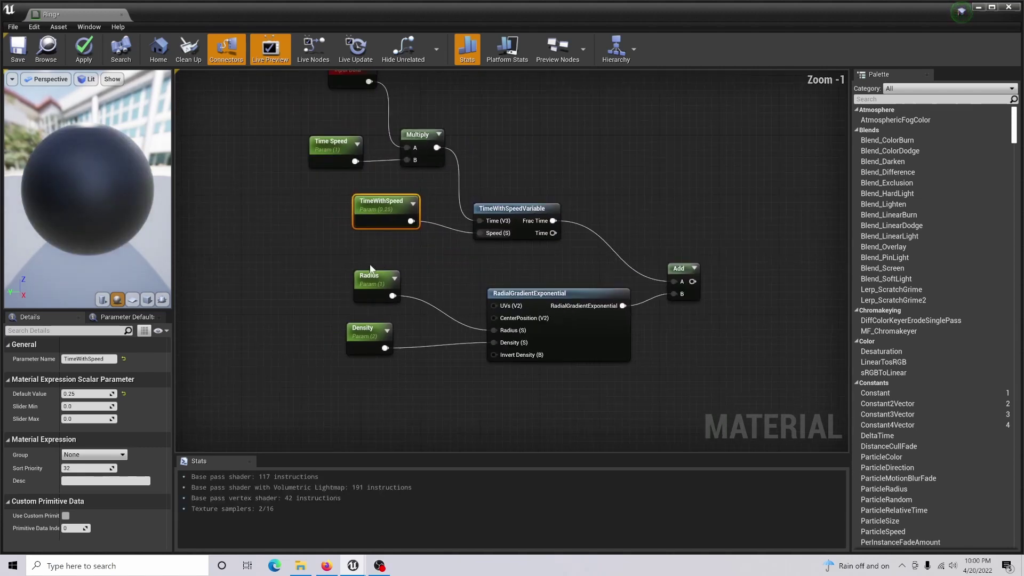
pyautogui.moveTo(371, 265); pyautogui.dragTo(545, 370)
pyautogui.moveTo(473, 351); pyautogui.dragTo(490, 300, button='right')
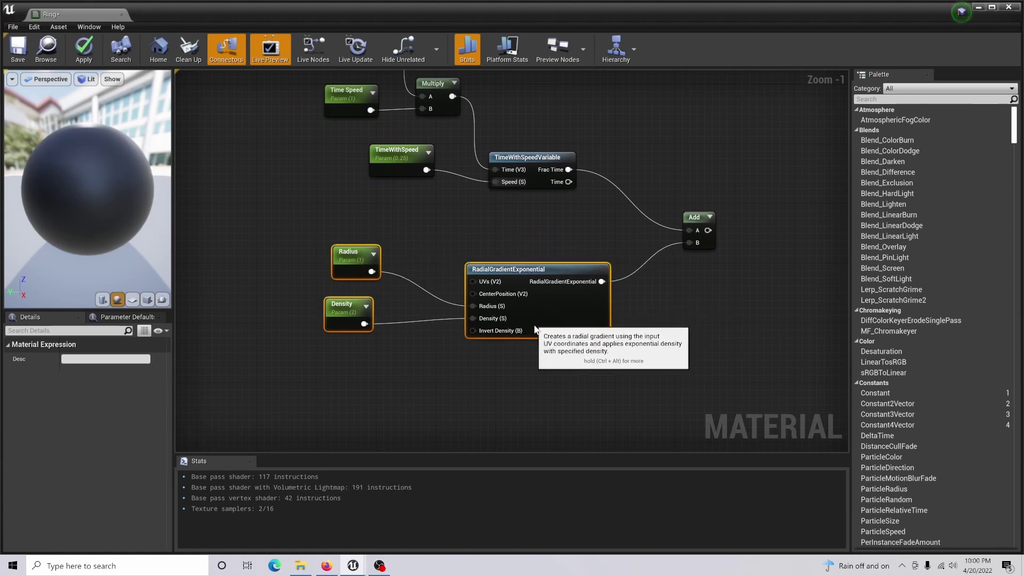
pyautogui.moveTo(535, 326); pyautogui.dragTo(529, 342)
pyautogui.click(692, 326)
pyautogui.moveTo(693, 325); pyautogui.dragTo(478, 401, button='right')
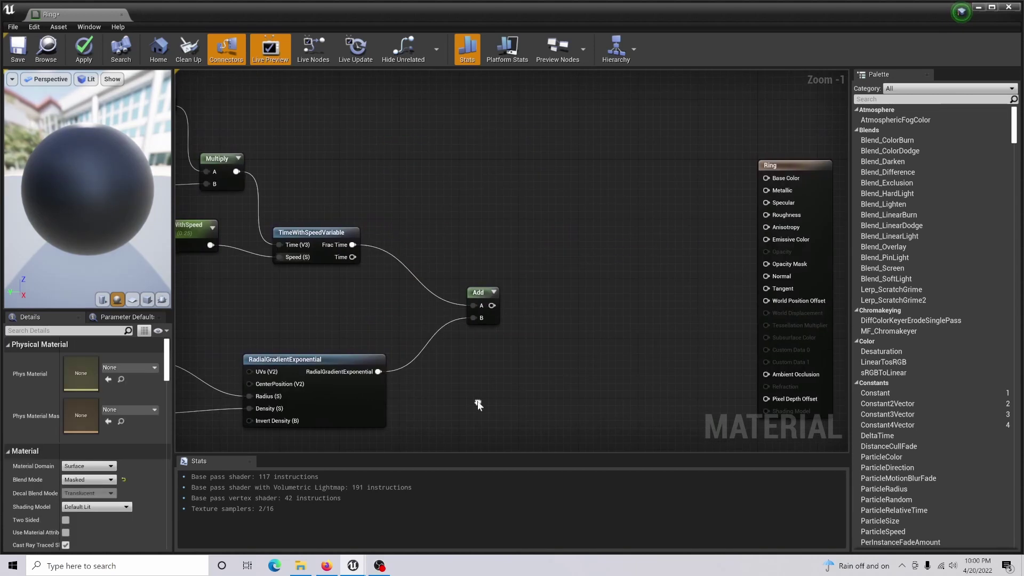
# Add a Sine node, connect the Add node's output to its input, and place it just right of Add.
pyautogui.rightClick(424, 151)
pyautogui.write('sine')
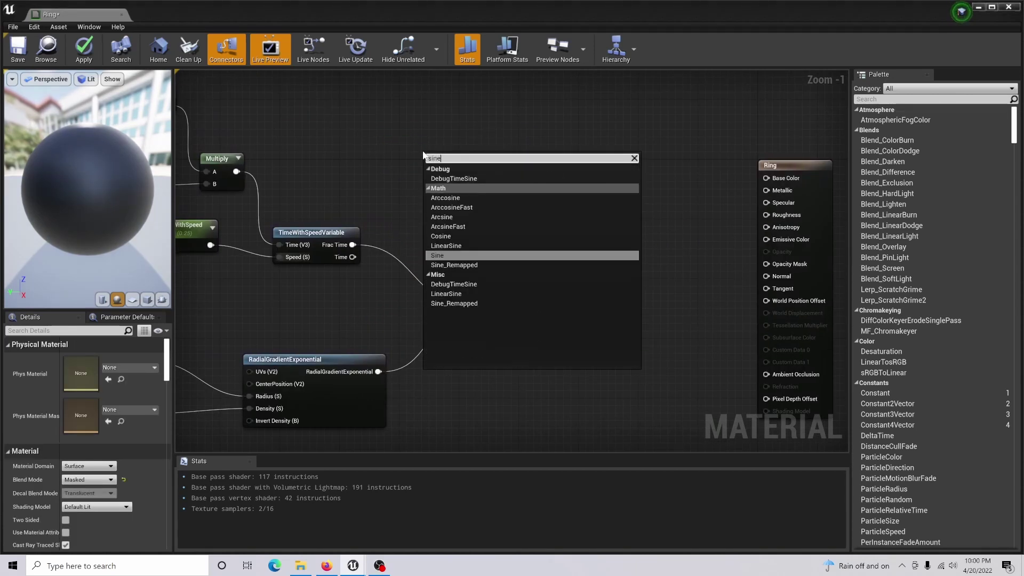
pyautogui.press('Return')
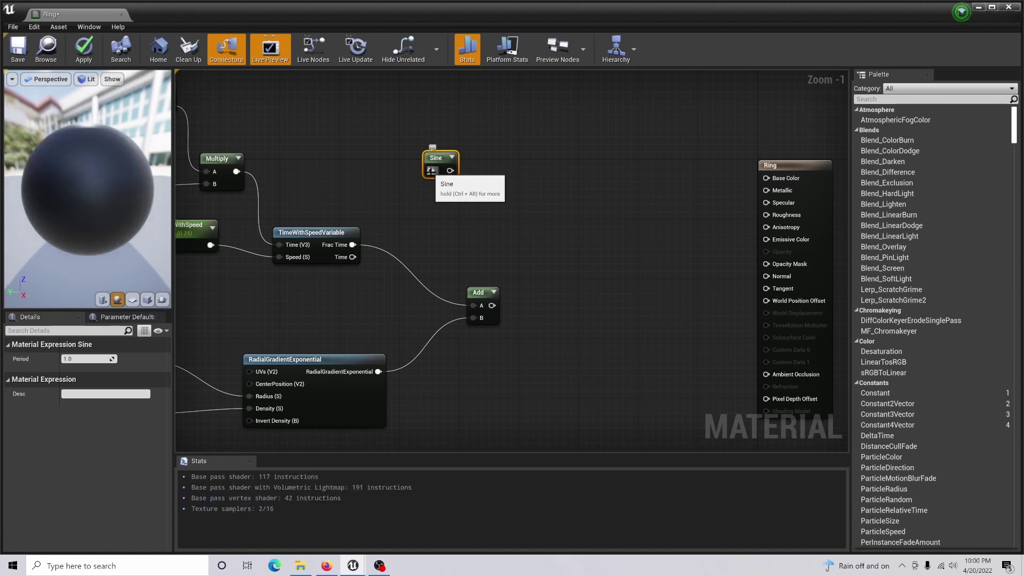
pyautogui.moveTo(431, 171); pyautogui.dragTo(494, 303)
pyautogui.moveTo(336, 124); pyautogui.dragTo(398, 259)
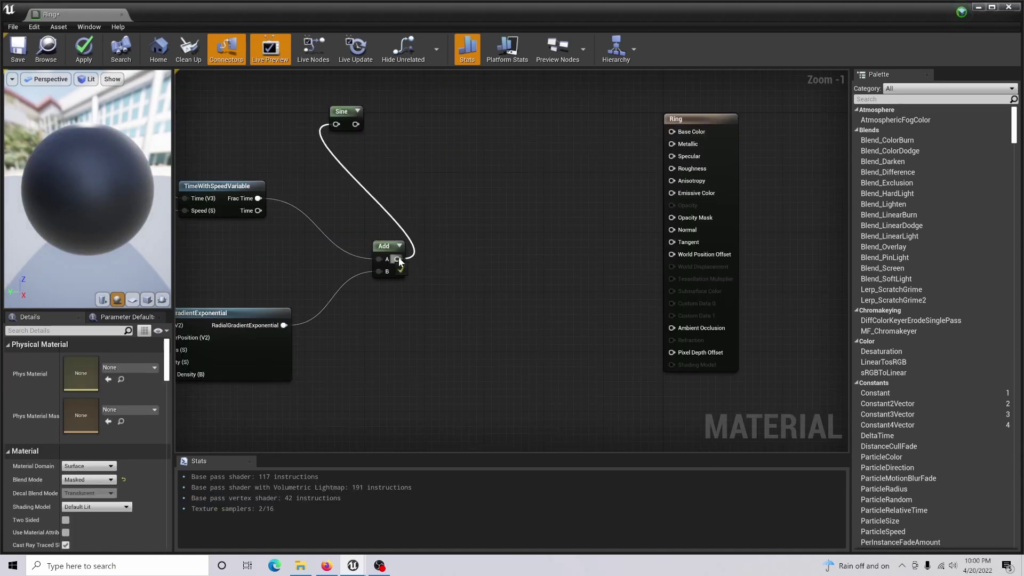
pyautogui.moveTo(349, 113); pyautogui.dragTo(482, 271)
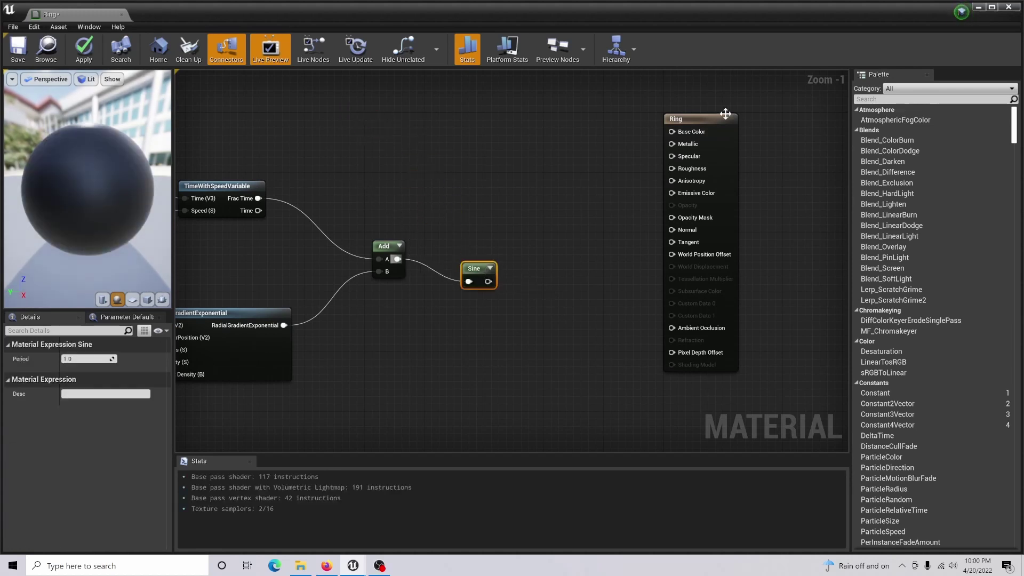
# Move the Ring output node farther right and align the Sine node with the Add node.
pyautogui.moveTo(720, 111); pyautogui.dragTo(582, 97, button='right')
pyautogui.moveTo(581, 96); pyautogui.dragTo(708, 112)
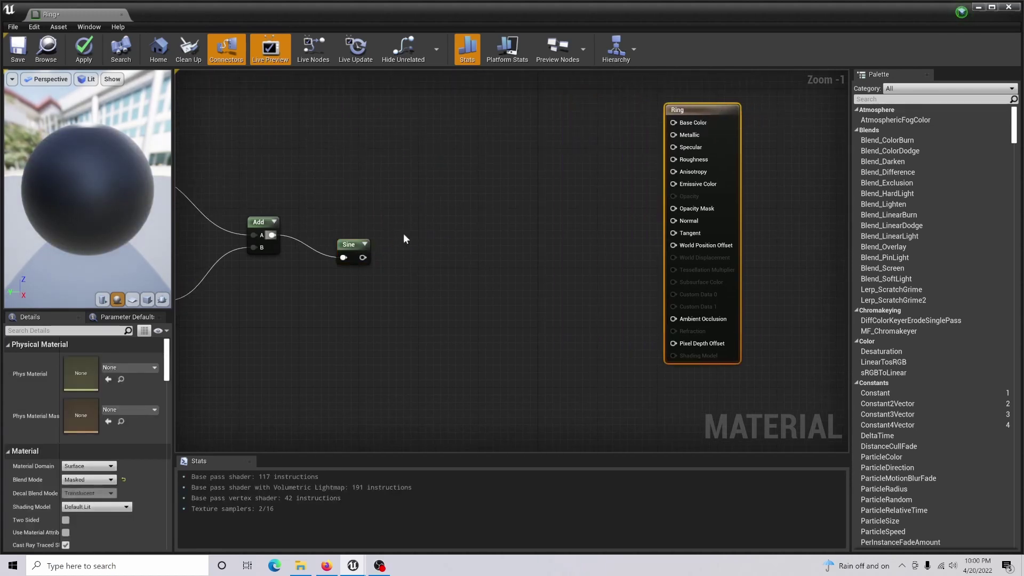
pyautogui.moveTo(350, 244); pyautogui.dragTo(352, 230)
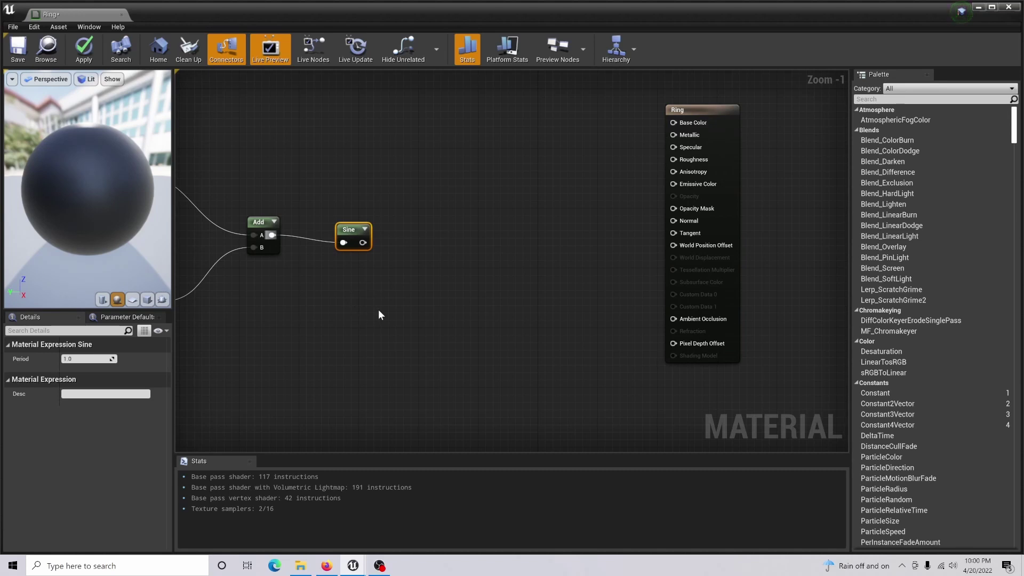
pyautogui.moveTo(402, 313); pyautogui.dragTo(434, 321, button='right')
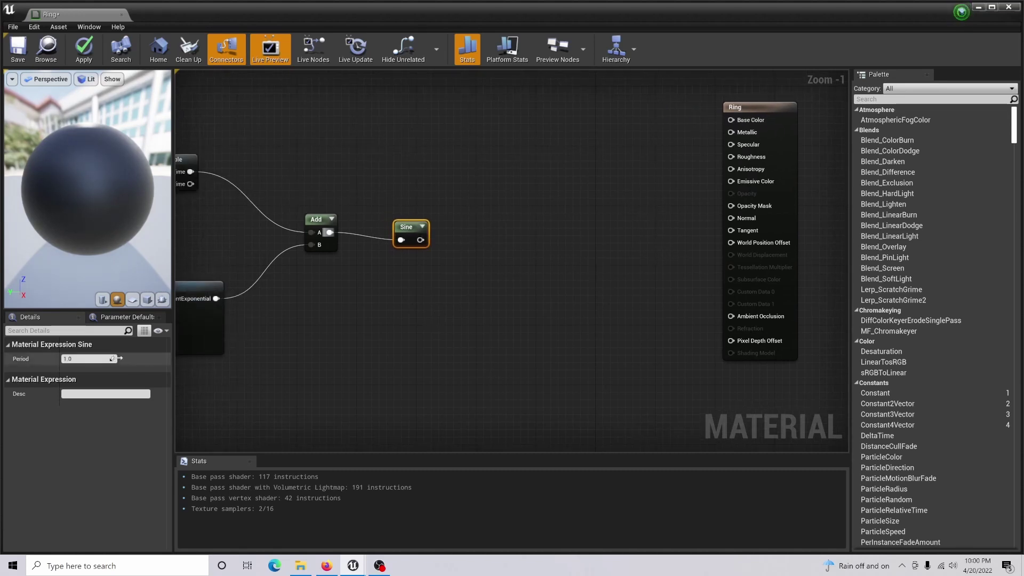
pyautogui.click(114, 358)
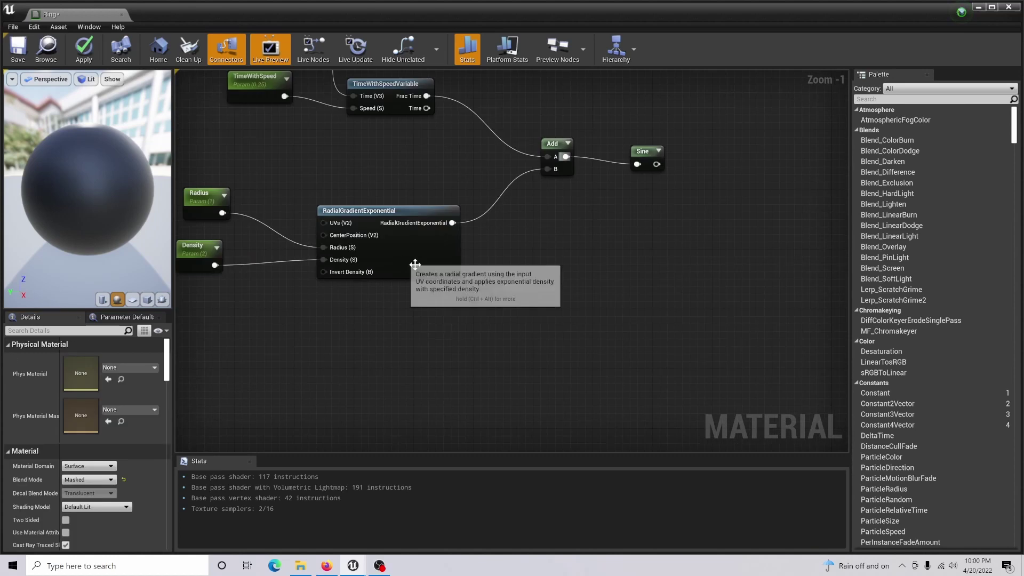
# Paste two copies of the RadialGradientExponential node below the original and stack them one above the other.
pyautogui.click(427, 269)
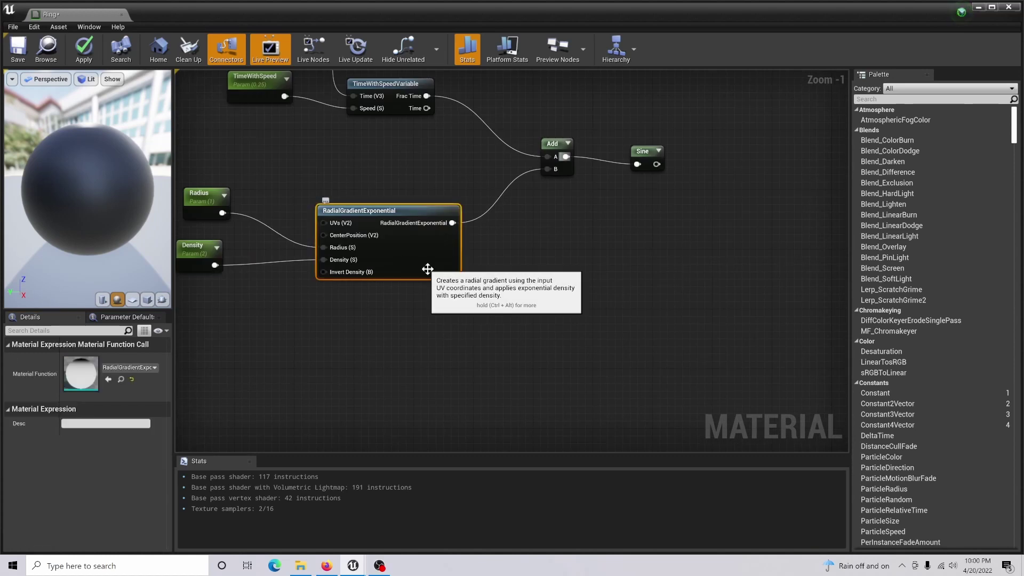
pyautogui.moveTo(595, 411); pyautogui.dragTo(500, 292, button='right')
pyautogui.hotkey('ctrl', 'v')
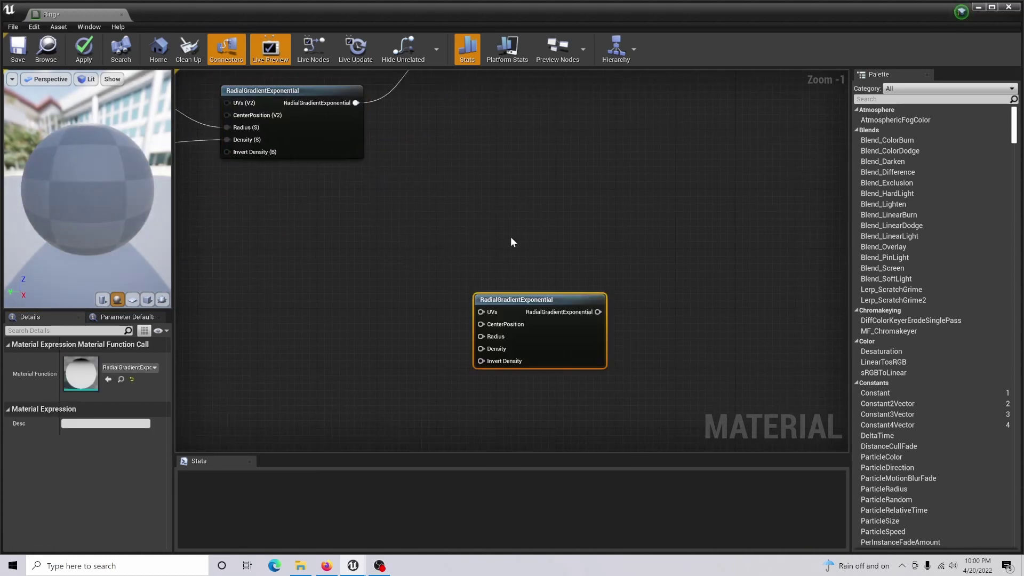
pyautogui.hotkey('ctrl', 'v')
pyautogui.moveTo(563, 263); pyautogui.dragTo(536, 226)
pyautogui.moveTo(450, 275); pyautogui.dragTo(395, 244, button='right')
pyautogui.click(326, 287)
pyautogui.moveTo(280, 282); pyautogui.dragTo(340, 277, button='right')
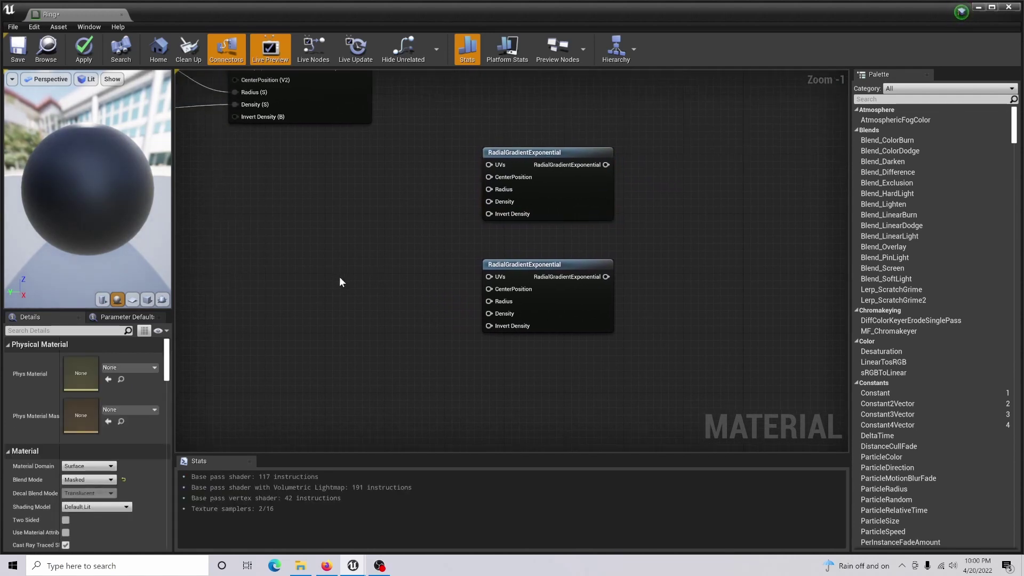
# Add two scalar parameters left of the copied gradients, naming the upper one Mask Radius with a default value of 0.52.
pyautogui.press('s')
pyautogui.click(327, 268)
pyautogui.write('ssssssssssssssssss')
pyautogui.click(330, 225)
pyautogui.write('ssssssssss')
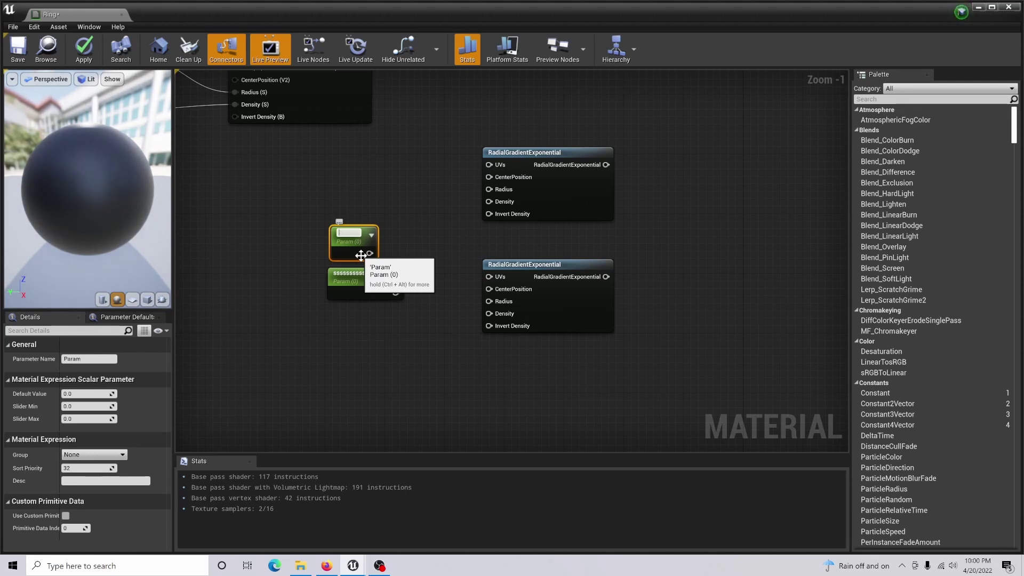
pyautogui.write('k Radius')
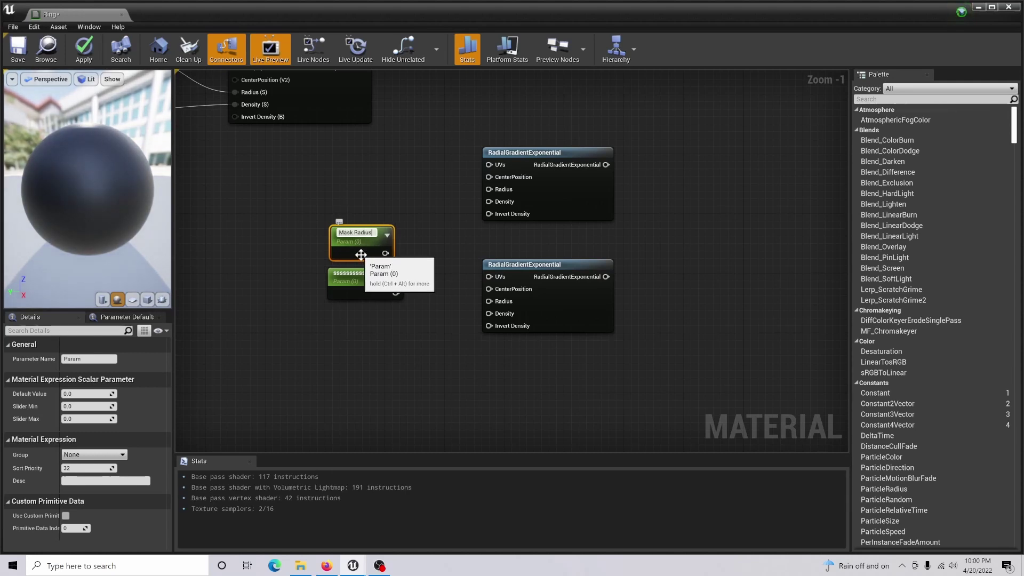
pyautogui.click(91, 395)
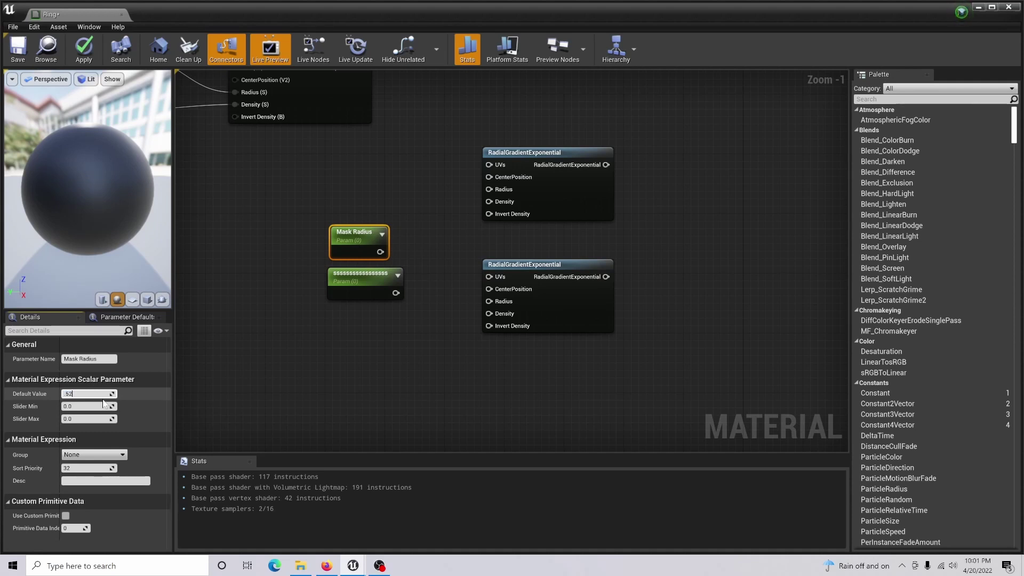
pyautogui.write('.52')
# Rename the lower new scalar parameter Masked2Radius and set its default value to 0.2.
pyautogui.click(362, 280)
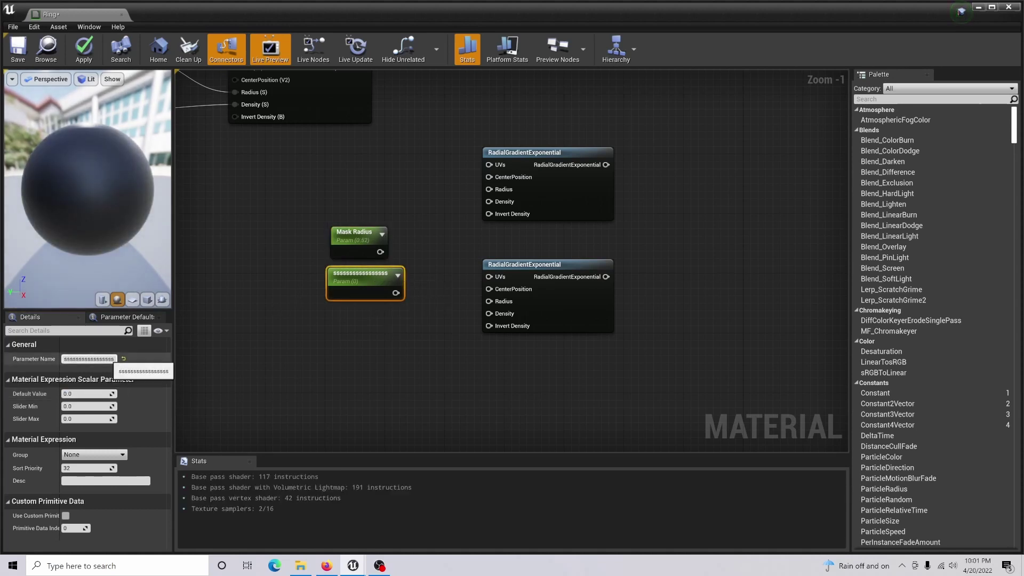
pyautogui.moveTo(111, 359); pyautogui.dragTo(60, 360)
pyautogui.press('BackSpace')
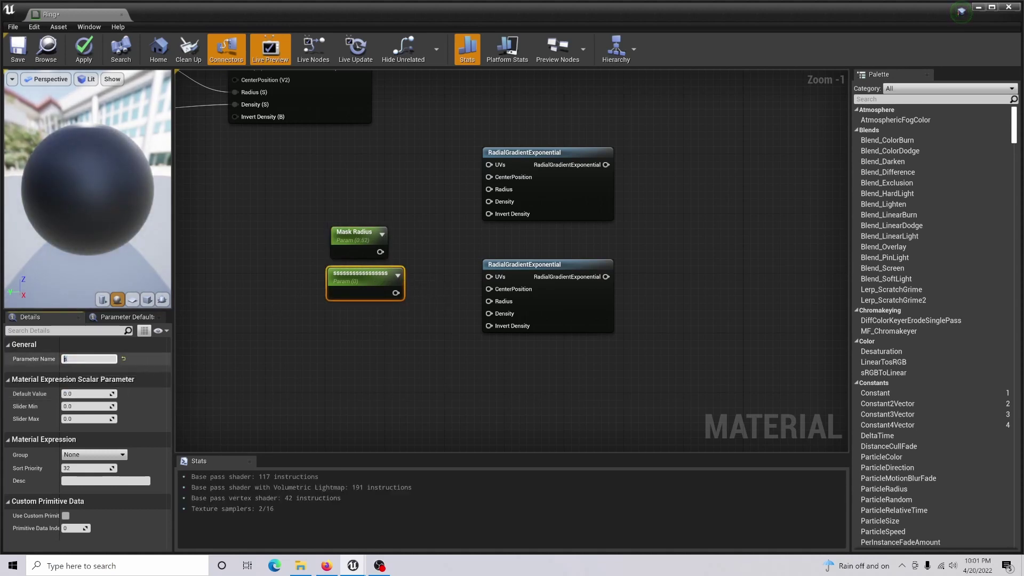
pyautogui.press('BackSpace')
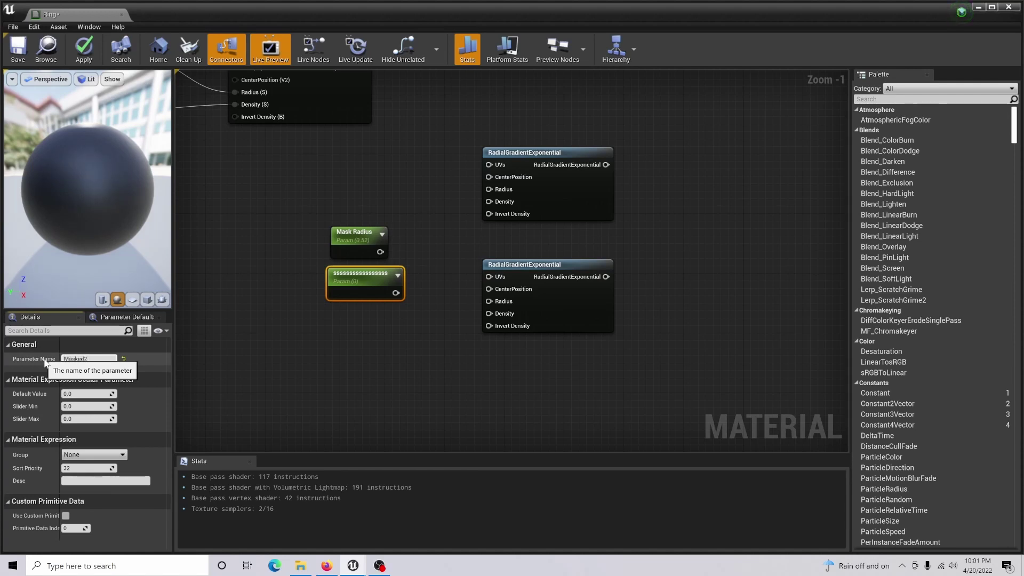
pyautogui.write('Masked2Radius')
pyautogui.press('Return')
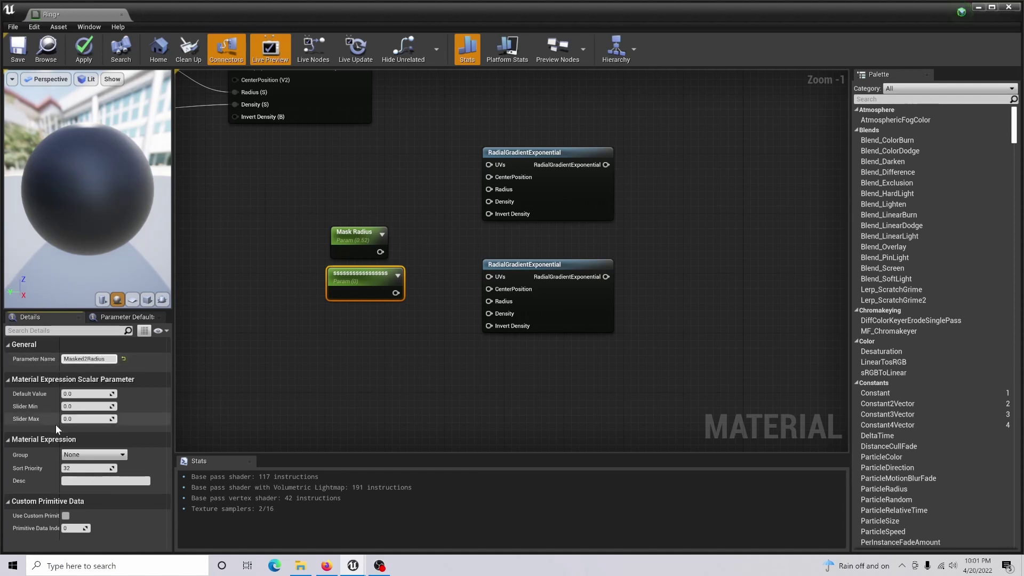
pyautogui.click(85, 393)
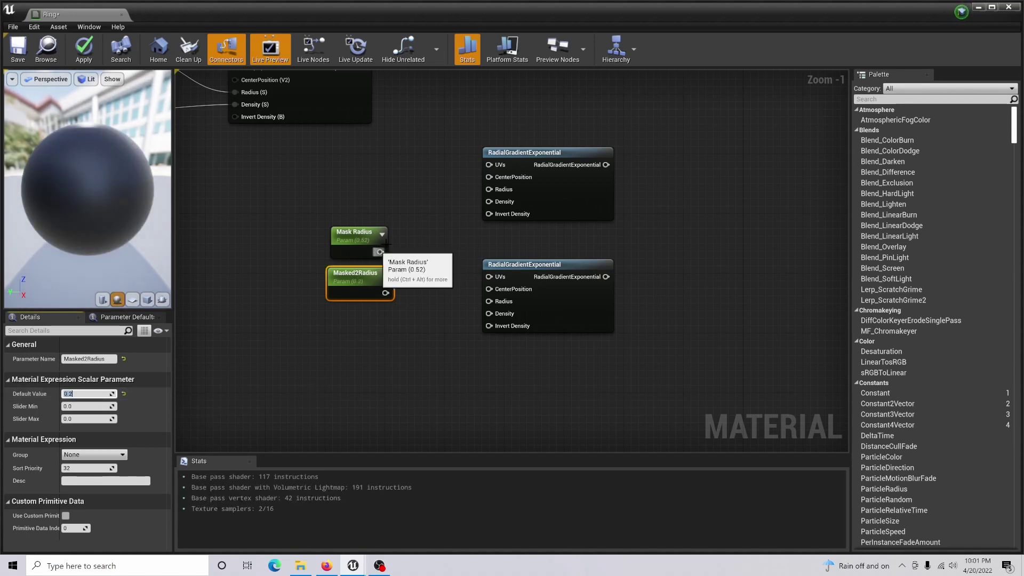
# Connect Mask Radius to the upper copied gradient's Radius and Masked2Radius to the lower one's, and move the nodes into a tidier layout.
pyautogui.moveTo(380, 251); pyautogui.dragTo(488, 189)
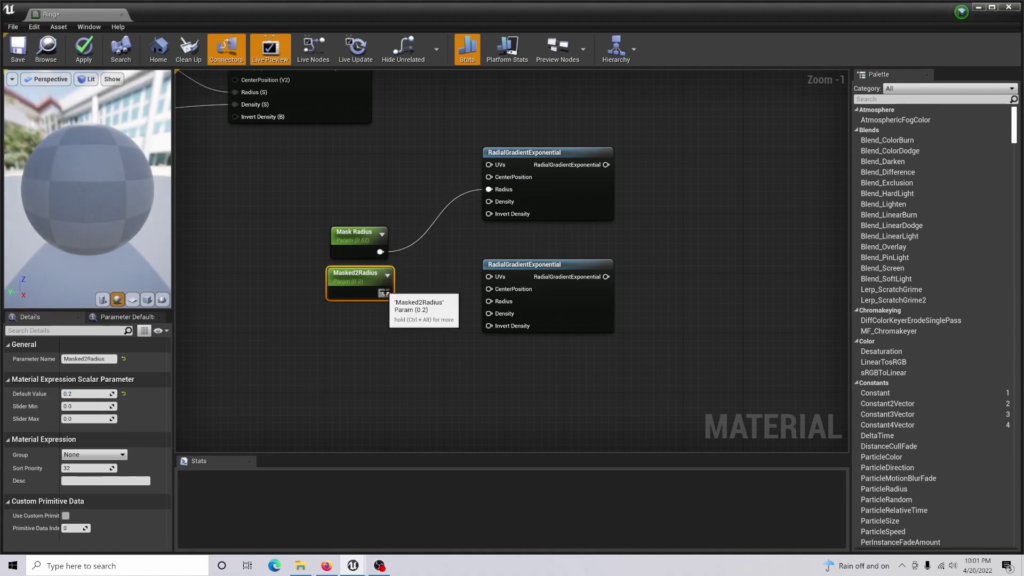
pyautogui.moveTo(386, 293); pyautogui.dragTo(491, 302)
pyautogui.moveTo(361, 247); pyautogui.dragTo(365, 198)
pyautogui.moveTo(608, 269); pyautogui.dragTo(473, 310, button='right')
pyautogui.moveTo(439, 306); pyautogui.dragTo(439, 284)
pyautogui.click(582, 271)
# Add a Subtract node beside the copied gradients, feeding the upper gradient into A and the lower gradient into B.
pyautogui.moveTo(583, 271); pyautogui.dragTo(484, 283, button='right')
pyautogui.rightClick(469, 276)
pyautogui.write('subtr')
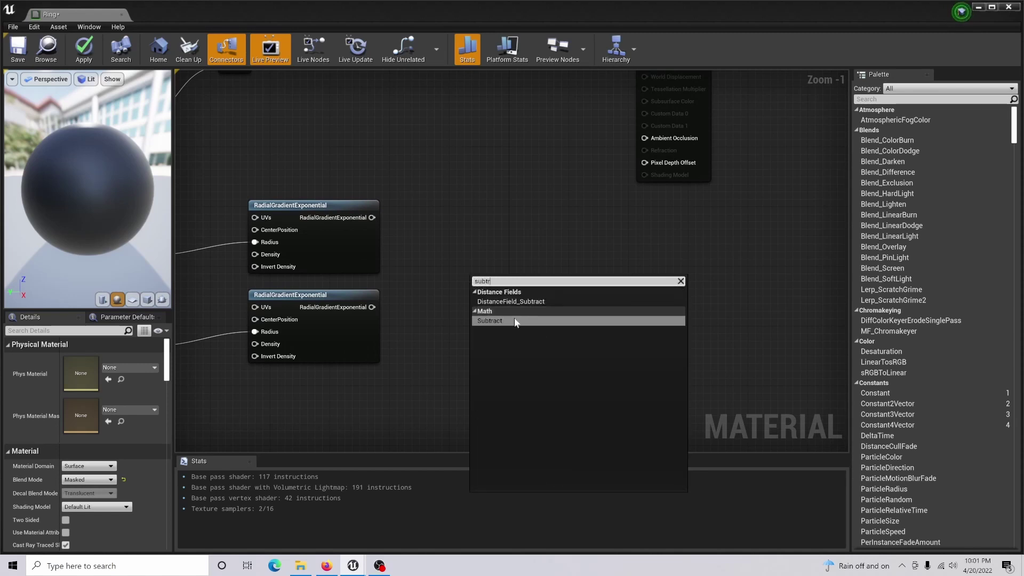
pyautogui.click(489, 321)
pyautogui.moveTo(372, 218); pyautogui.dragTo(476, 292)
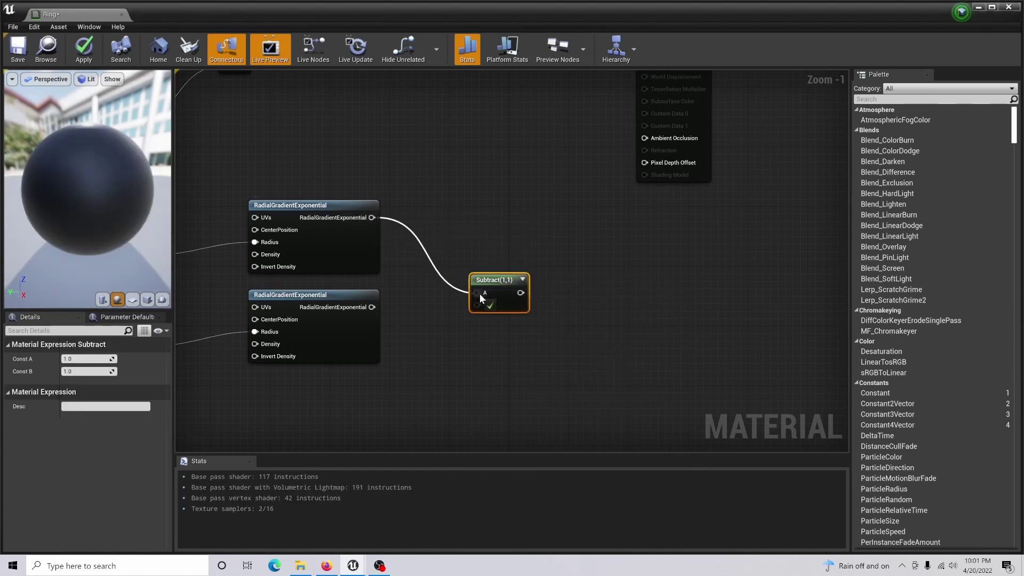
pyautogui.moveTo(373, 308); pyautogui.dragTo(428, 309)
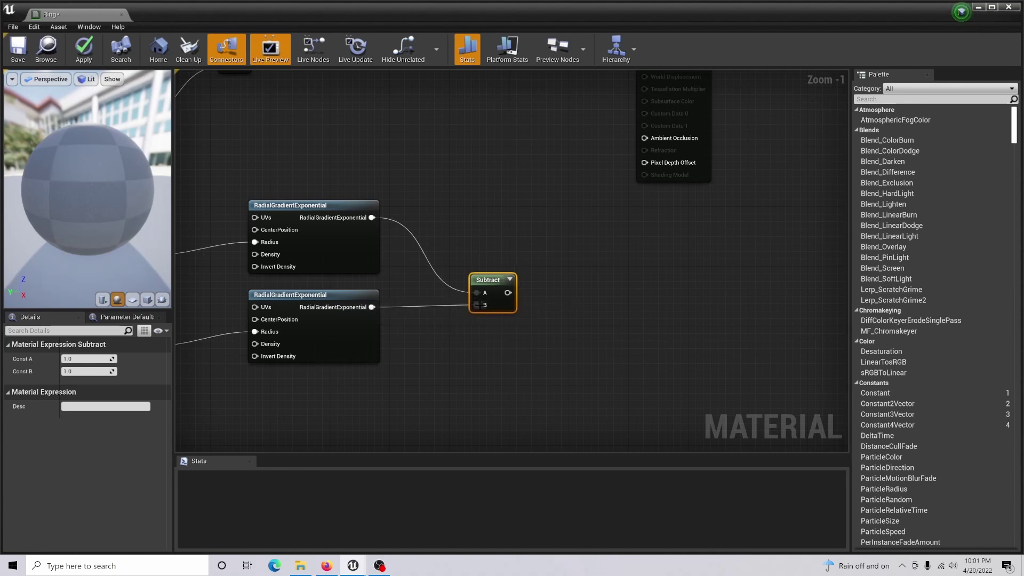
# Add a Constant3Vector node in the empty area above the Add and Sine nodes.
pyautogui.moveTo(632, 356); pyautogui.dragTo(508, 368, button='right')
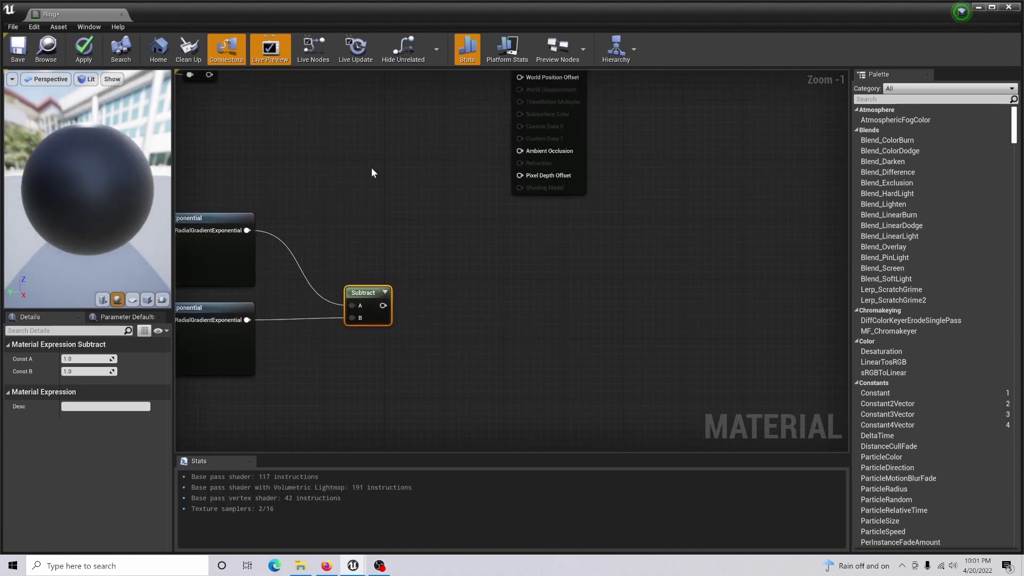
pyautogui.moveTo(372, 169); pyautogui.dragTo(484, 341, button='right')
pyautogui.moveTo(406, 127); pyautogui.dragTo(496, 231, button='right')
pyautogui.scroll(-1, 458, 186)
pyautogui.moveTo(413, 164); pyautogui.dragTo(491, 229, button='right')
pyautogui.press('3')
pyautogui.click(449, 162)
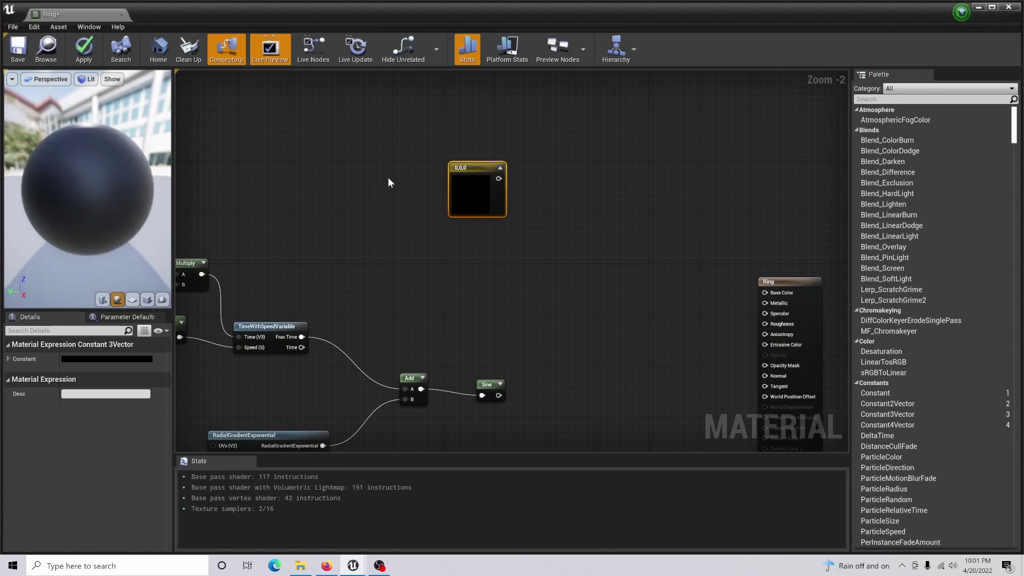
# Convert the three-component color constant to a parameter named Emessive Color.
pyautogui.moveTo(529, 238); pyautogui.dragTo(499, 250, button='right')
pyautogui.rightClick(434, 180)
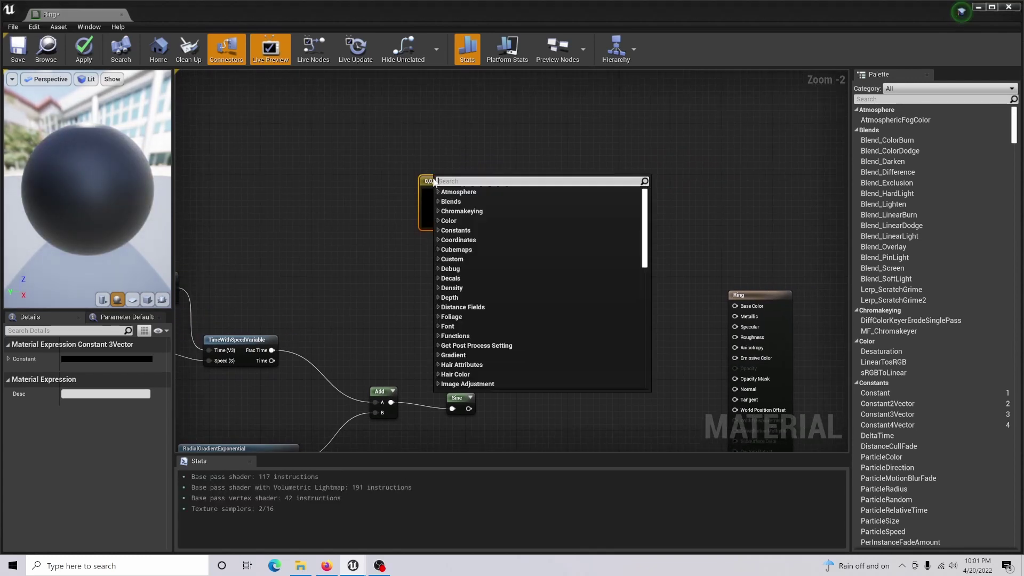
pyautogui.click(388, 190)
pyautogui.rightClick(446, 180)
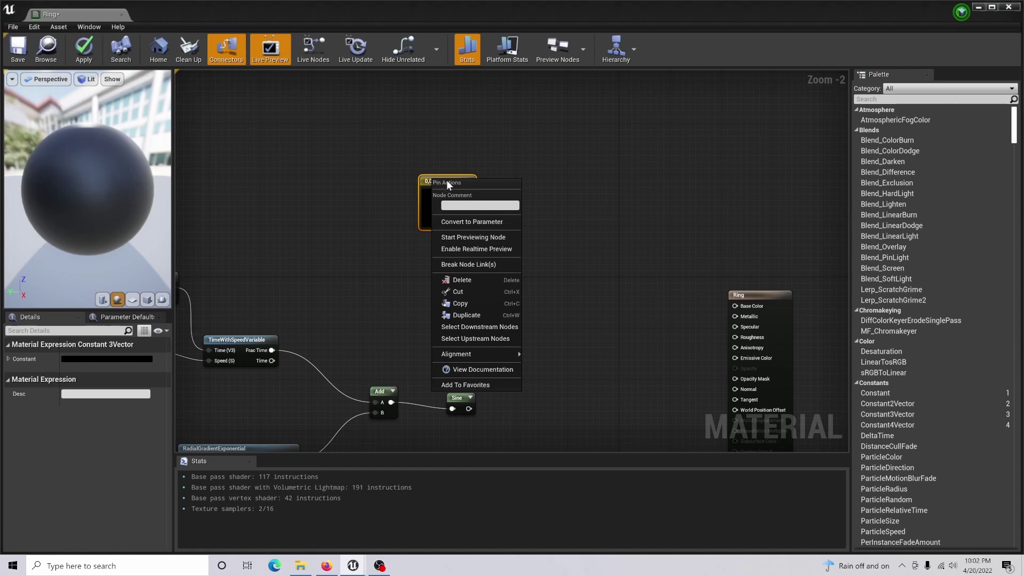
pyautogui.click(482, 226)
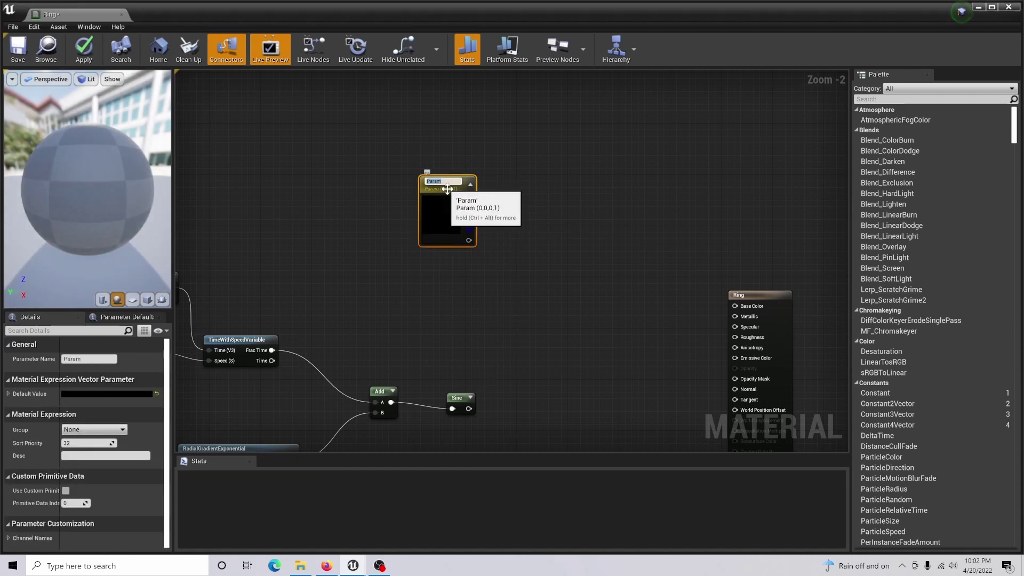
pyautogui.write('Emessive Co')
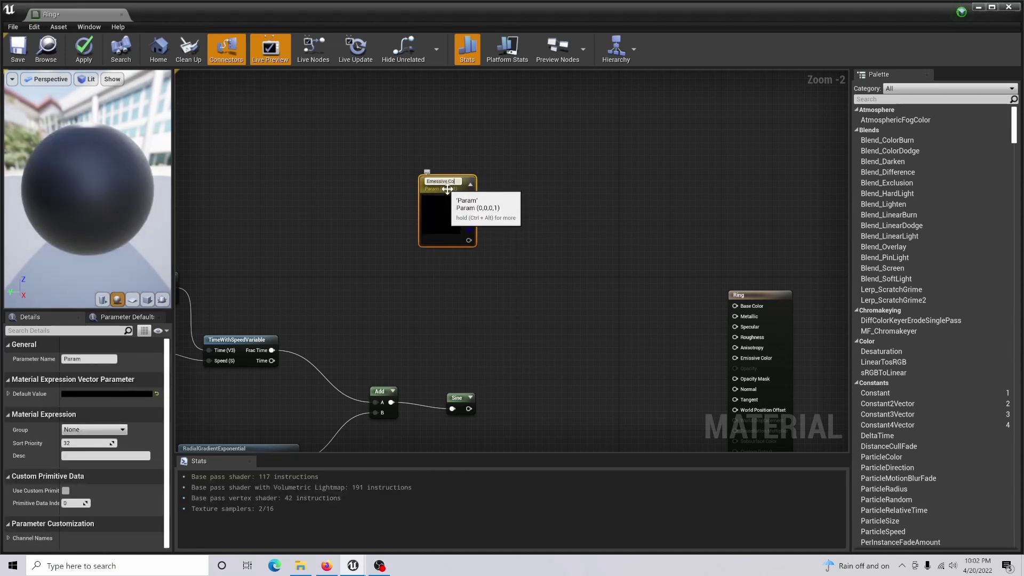
pyautogui.write('lor')
pyautogui.click(378, 188)
# Set the Emessive Color parameter's default to a light teal green of about R 0.203, G 0.685, B 0.565.
pyautogui.moveTo(377, 188); pyautogui.dragTo(318, 161, button='right')
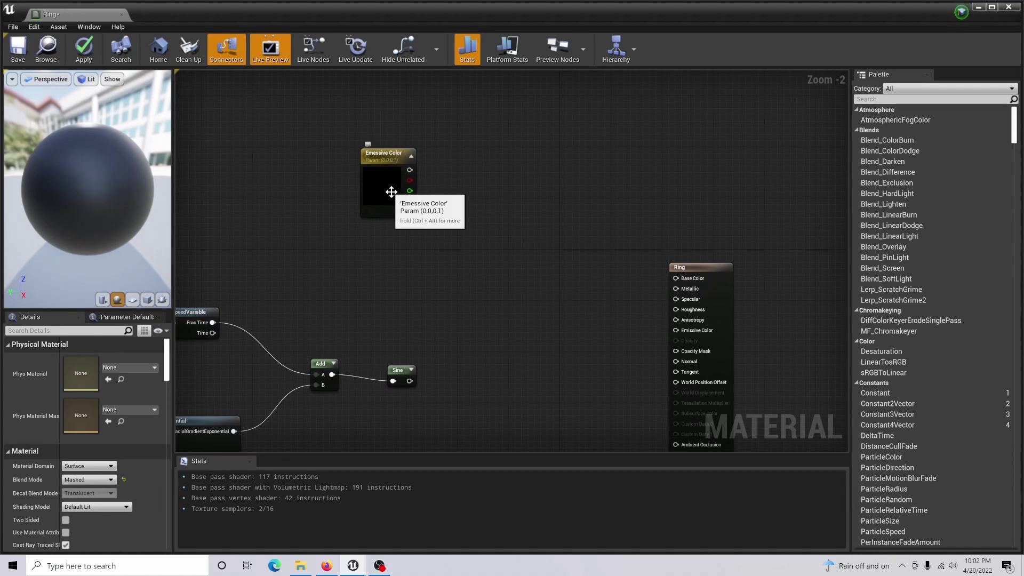
pyautogui.click(389, 171)
pyautogui.click(107, 393)
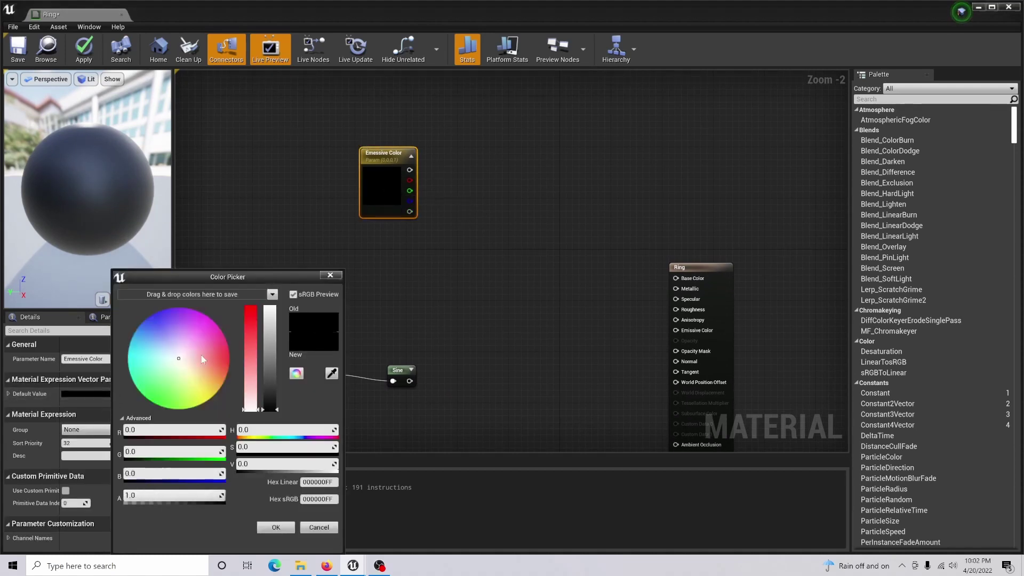
pyautogui.moveTo(181, 358); pyautogui.dragTo(158, 366)
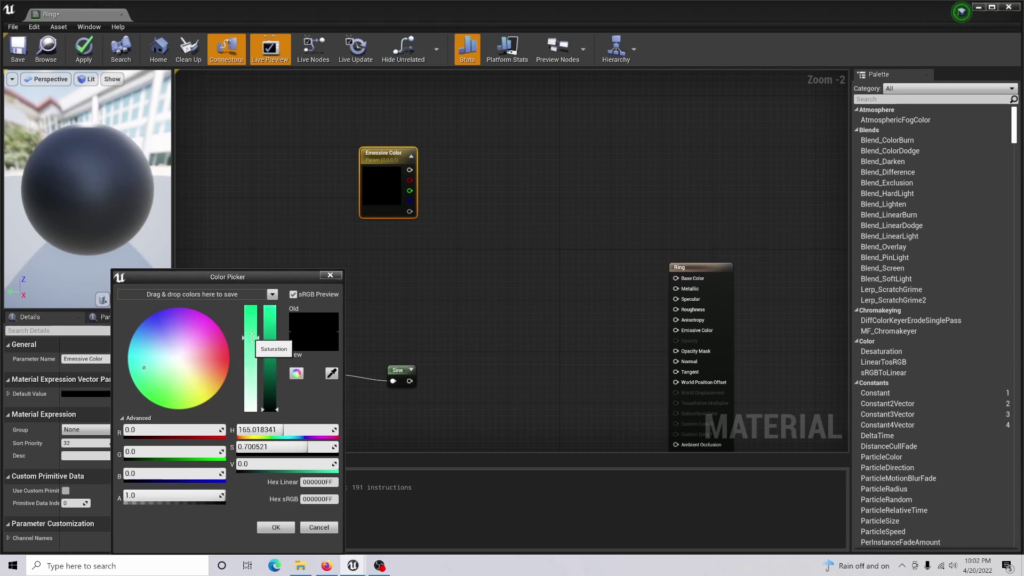
pyautogui.moveTo(273, 361); pyautogui.dragTo(271, 339)
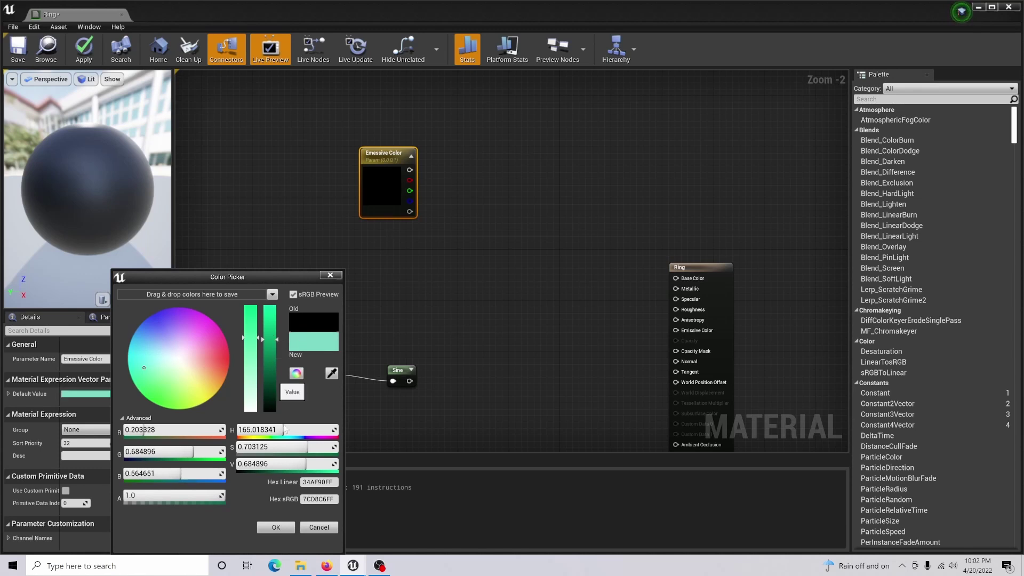
pyautogui.click(276, 527)
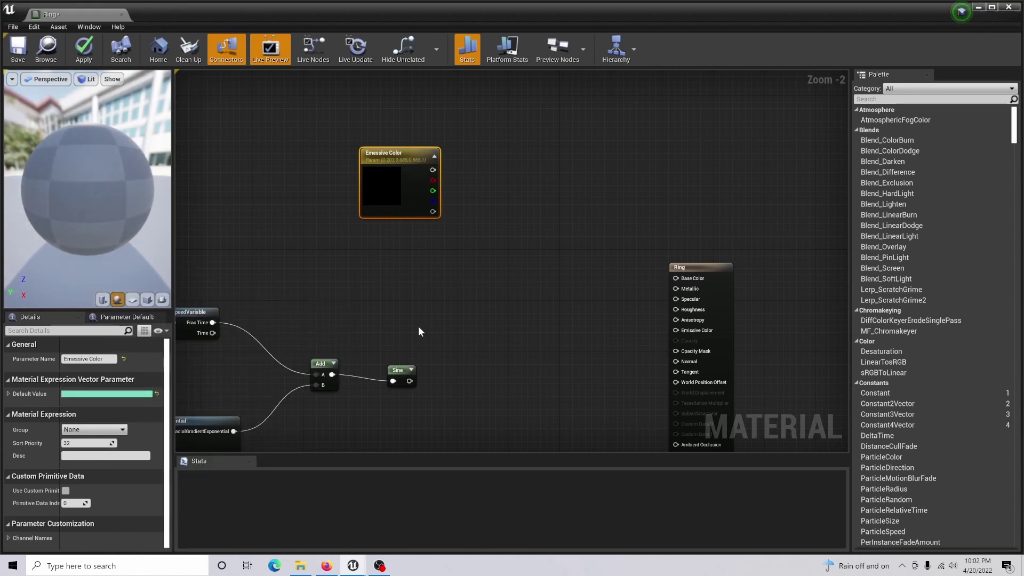
# Add a scalar parameter and a Multiply node in the space beside the Emessive Color parameter.
pyautogui.moveTo(531, 220); pyautogui.dragTo(457, 271, button='right')
pyautogui.press('s')
pyautogui.click(468, 166)
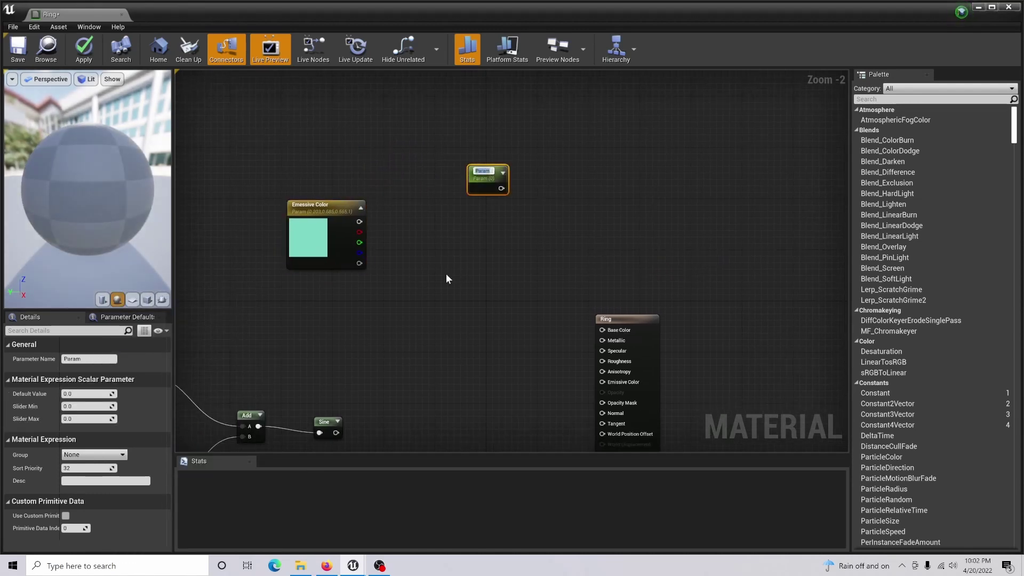
pyautogui.click(427, 306)
pyautogui.click(435, 270)
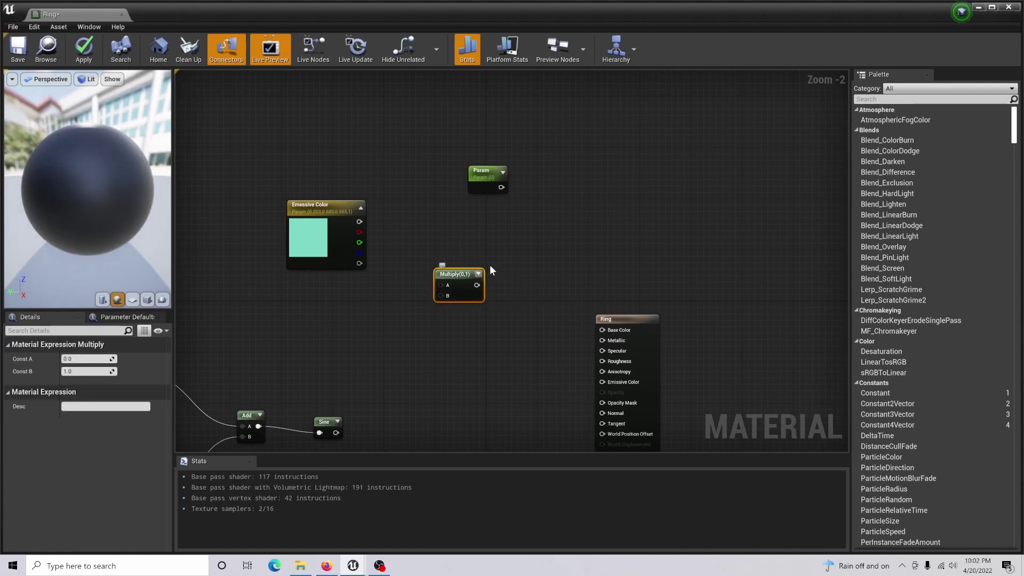
pyautogui.moveTo(491, 270); pyautogui.dragTo(470, 286, button='right')
# Name the new scalar parameter bright color and set its default value to 10.
pyautogui.click(466, 191)
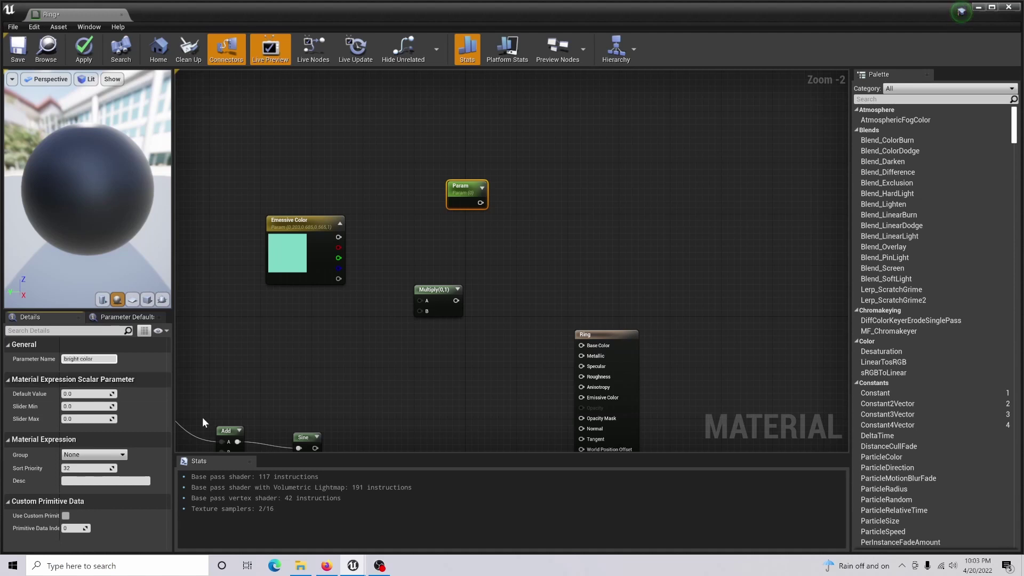
pyautogui.click(79, 393)
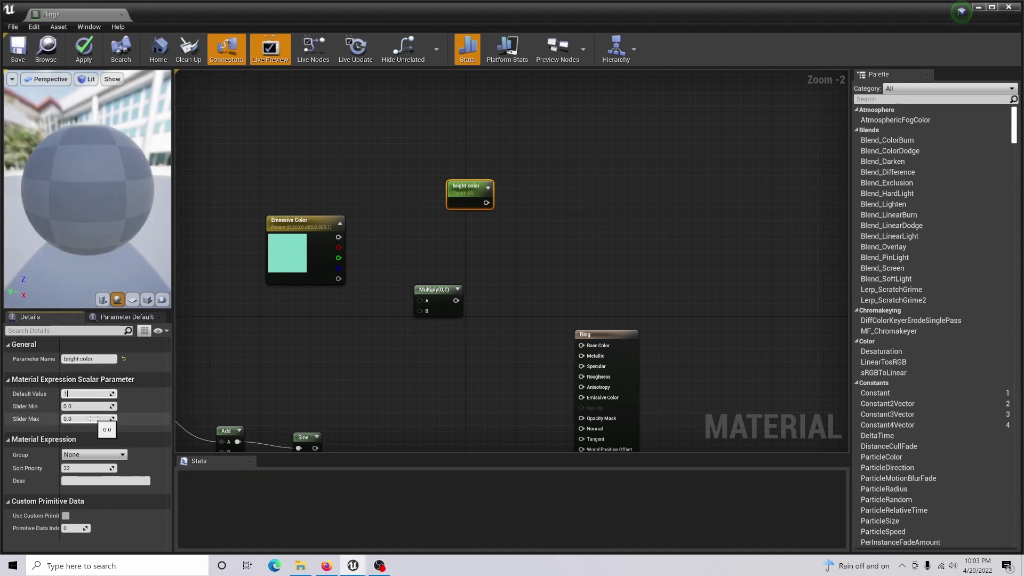
pyautogui.write('10')
pyautogui.press('Return')
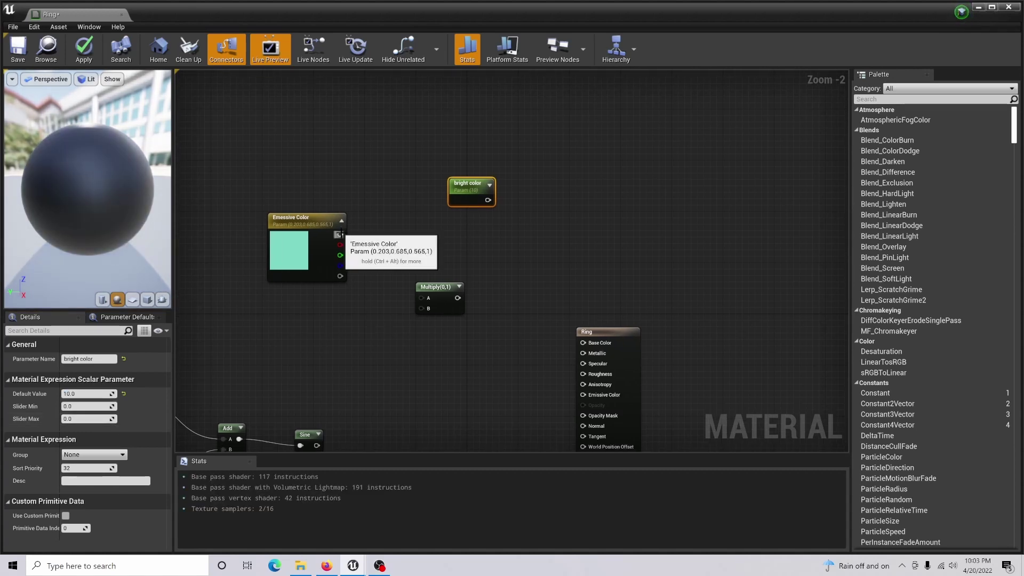
# Connect Emessive Color to the Multiply node's A and bright color to its B, placing bright color below Emessive Color.
pyautogui.moveTo(340, 234); pyautogui.dragTo(415, 278)
pyautogui.moveTo(488, 200); pyautogui.dragTo(421, 308)
pyautogui.moveTo(469, 193); pyautogui.dragTo(347, 338)
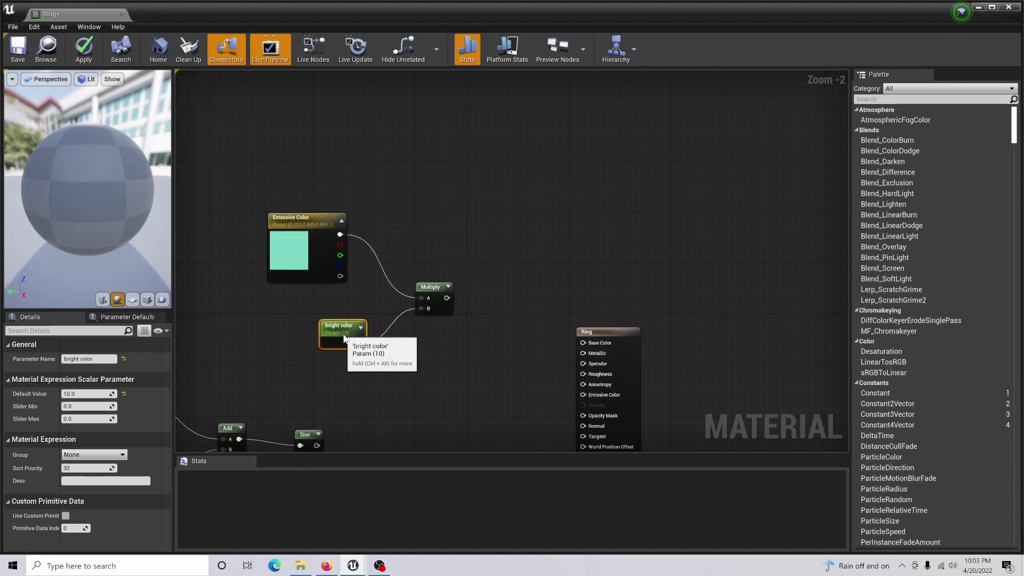
# Add two more Multiply nodes between the Sine node and the Ring output, one above the other.
pyautogui.moveTo(460, 385); pyautogui.dragTo(398, 259, button='right')
pyautogui.click(390, 288)
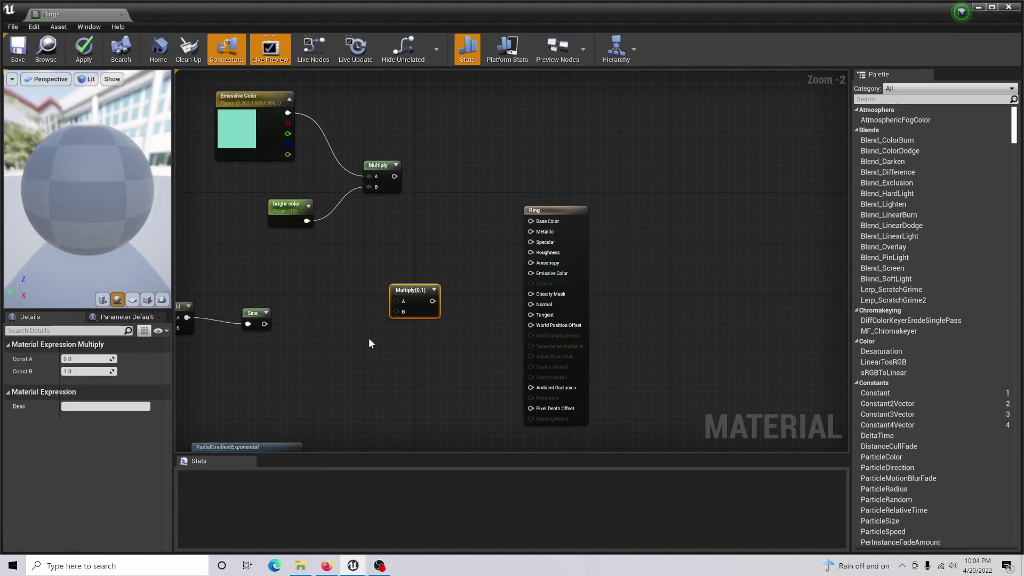
pyautogui.click(434, 386)
pyautogui.moveTo(450, 396); pyautogui.dragTo(398, 396)
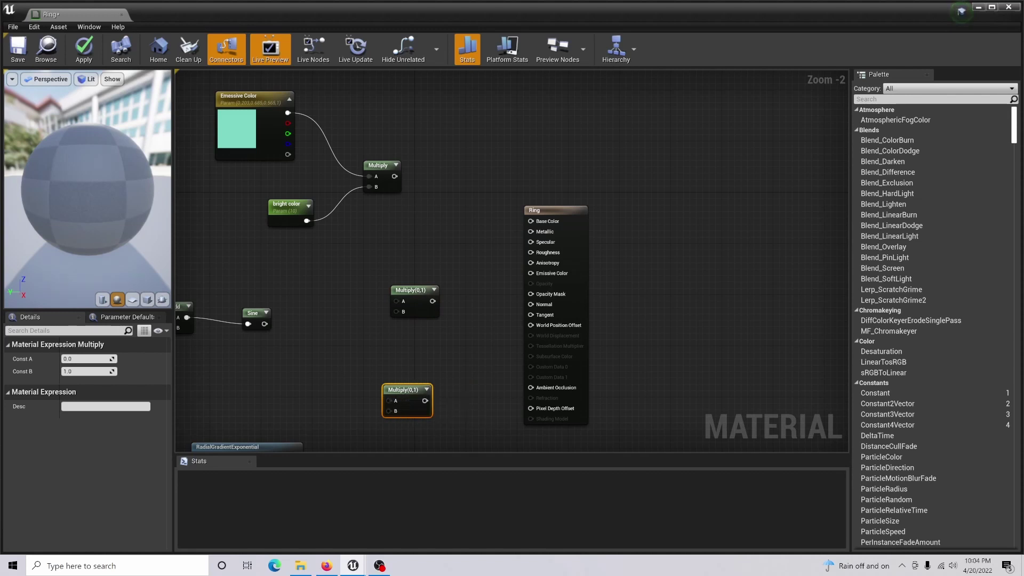
# Connect the color Multiply's output to input A and the Sine output to input B of the upper new Multiply node.
pyautogui.moveTo(331, 344); pyautogui.dragTo(359, 324, button='right')
pyautogui.moveTo(292, 302); pyautogui.dragTo(431, 292)
pyautogui.moveTo(423, 156); pyautogui.dragTo(423, 282)
# Connect the Sine output to input A and the Subtract output to input B of the lower Multiply node.
pyautogui.moveTo(445, 334); pyautogui.dragTo(427, 181, button='right')
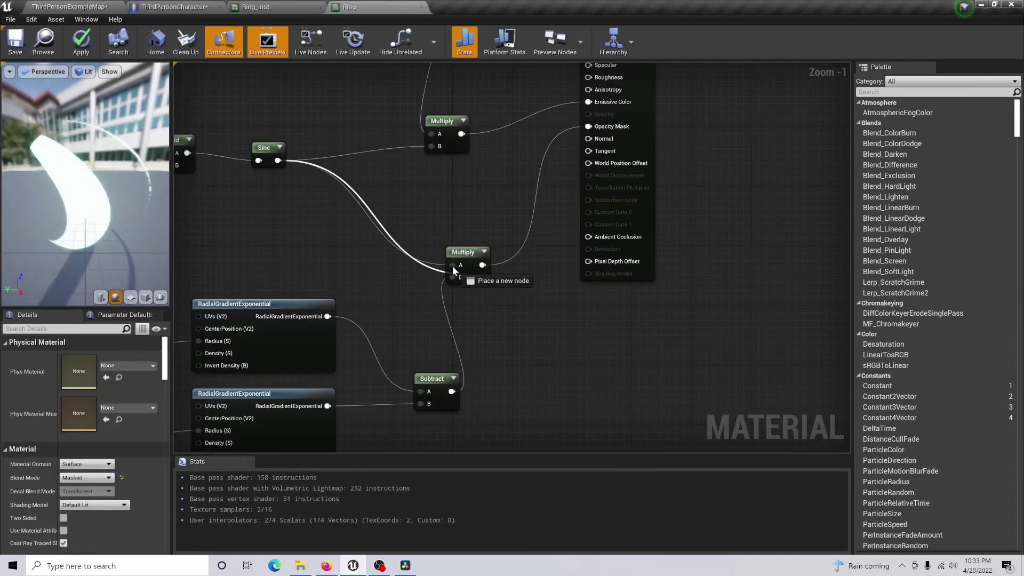
pyautogui.moveTo(452, 266); pyautogui.dragTo(452, 265)
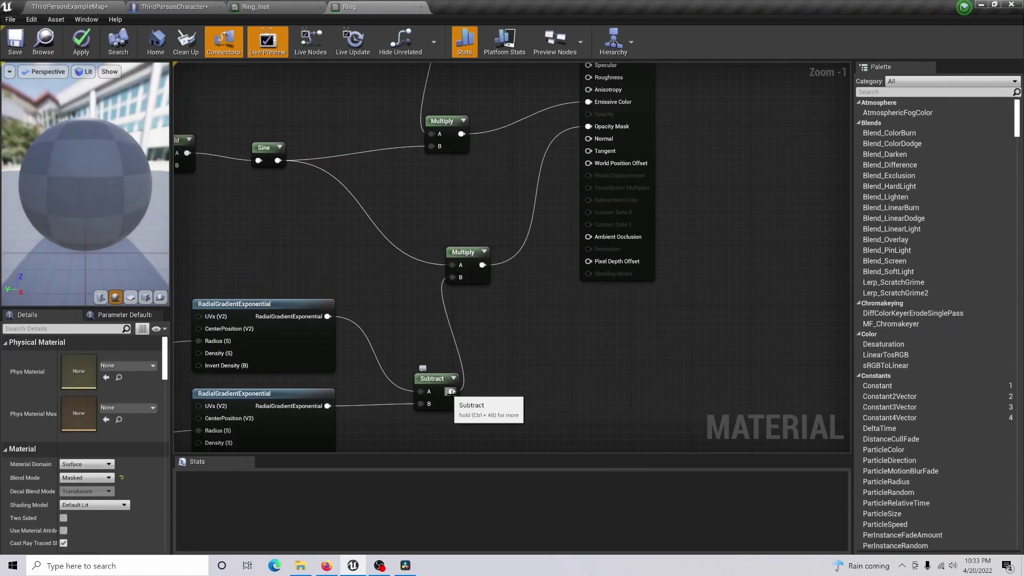
pyautogui.moveTo(448, 281); pyautogui.dragTo(452, 278)
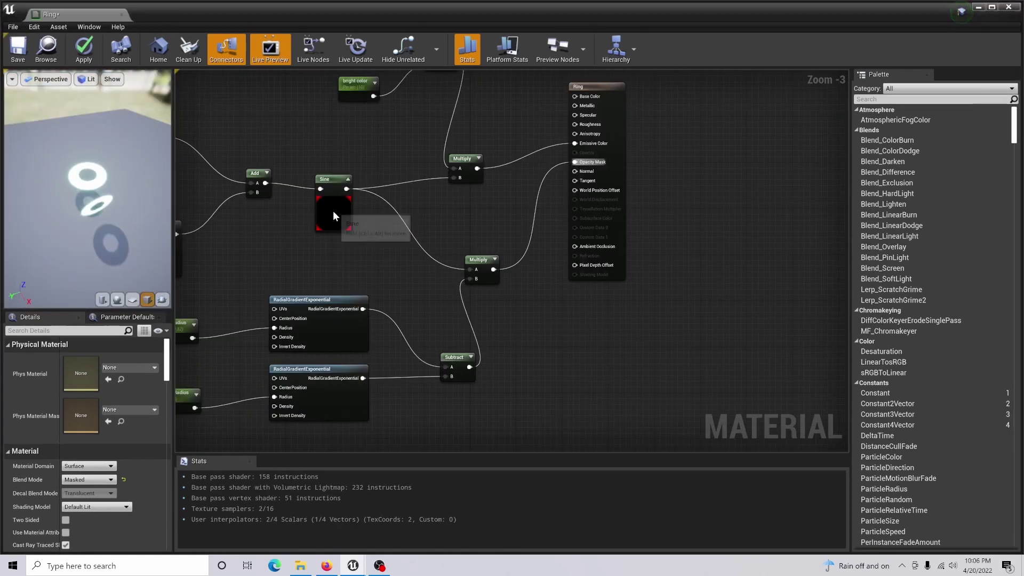
# Set the Sine node's period to 0.1 and apply the changes to the Ring material.
pyautogui.click(332, 209)
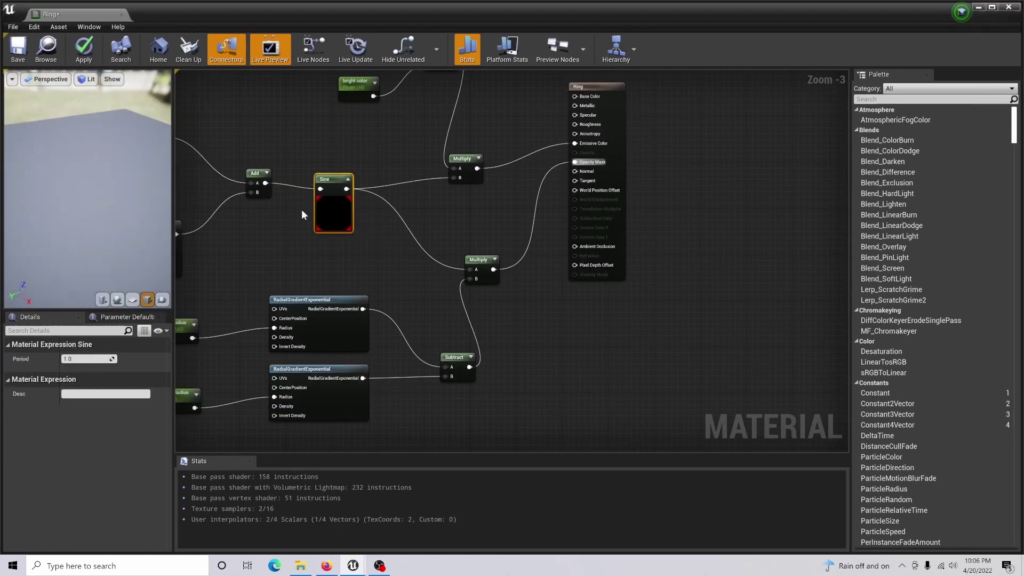
pyautogui.click(337, 179)
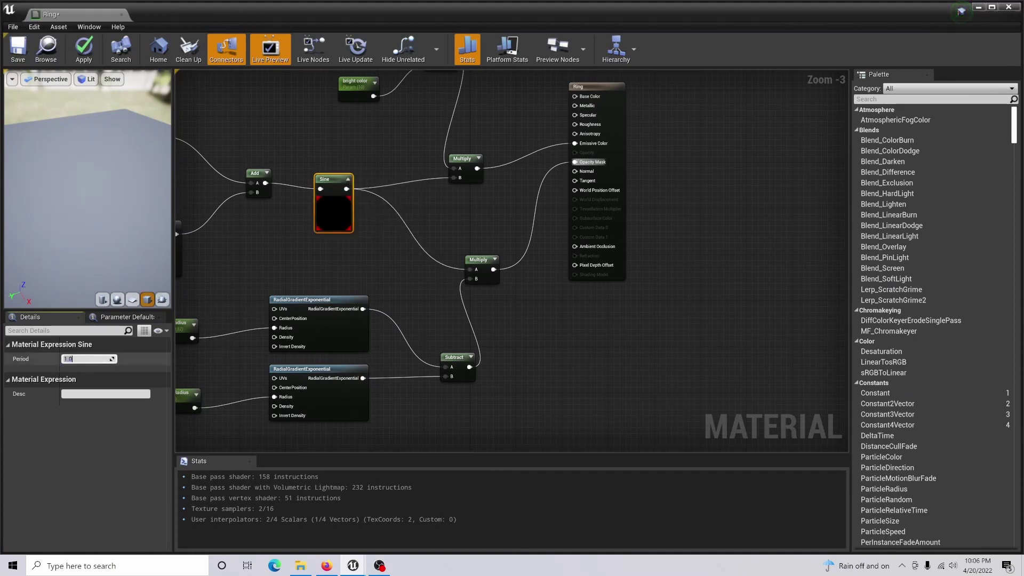
pyautogui.write('0.1')
pyautogui.press('Return')
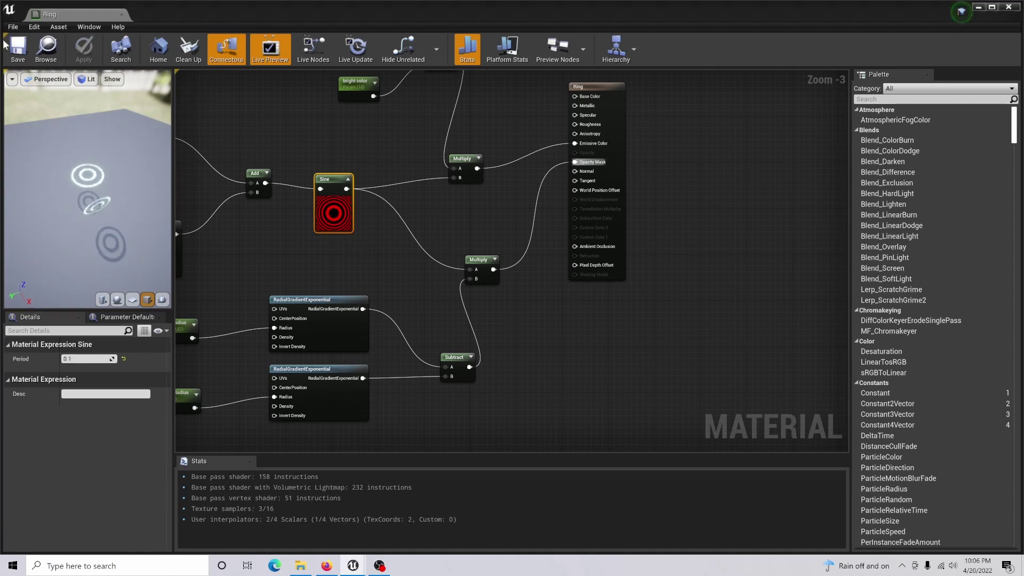
pyautogui.click(85, 51)
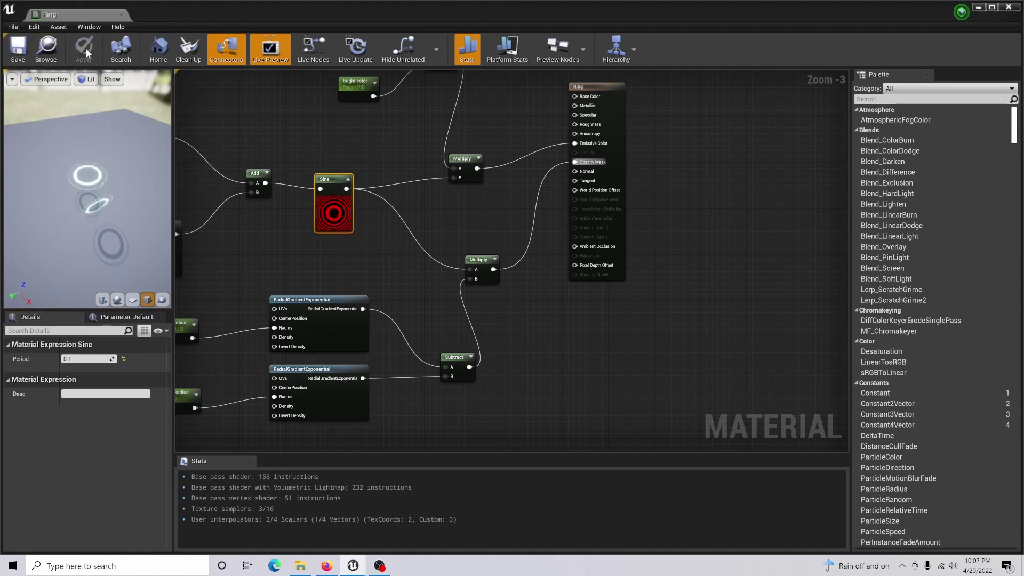
# Close the Ring material editor and create a material instance of the Ring material, keeping its default name.
pyautogui.click(121, 15)
pyautogui.rightClick(196, 453)
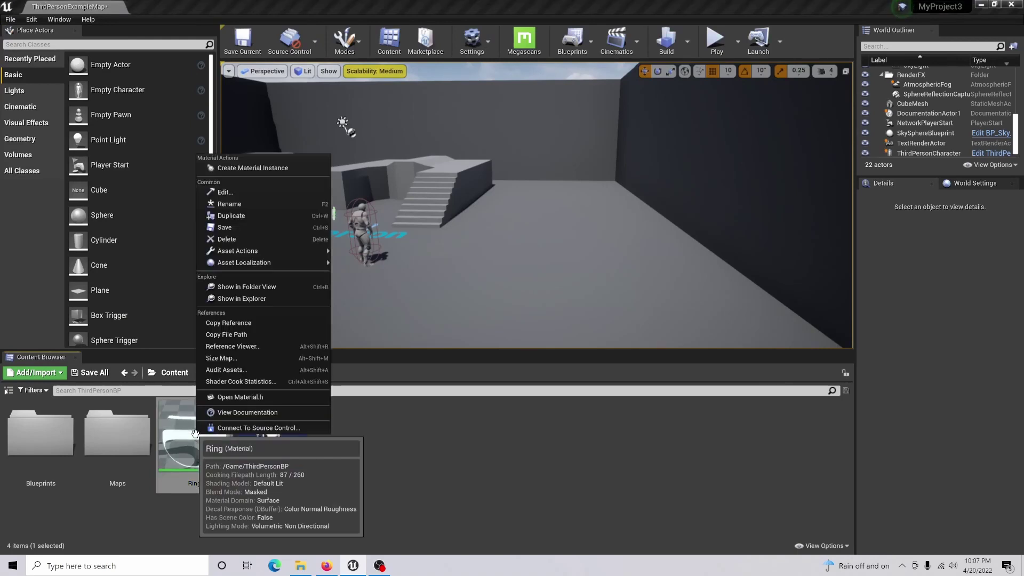
pyautogui.click(291, 169)
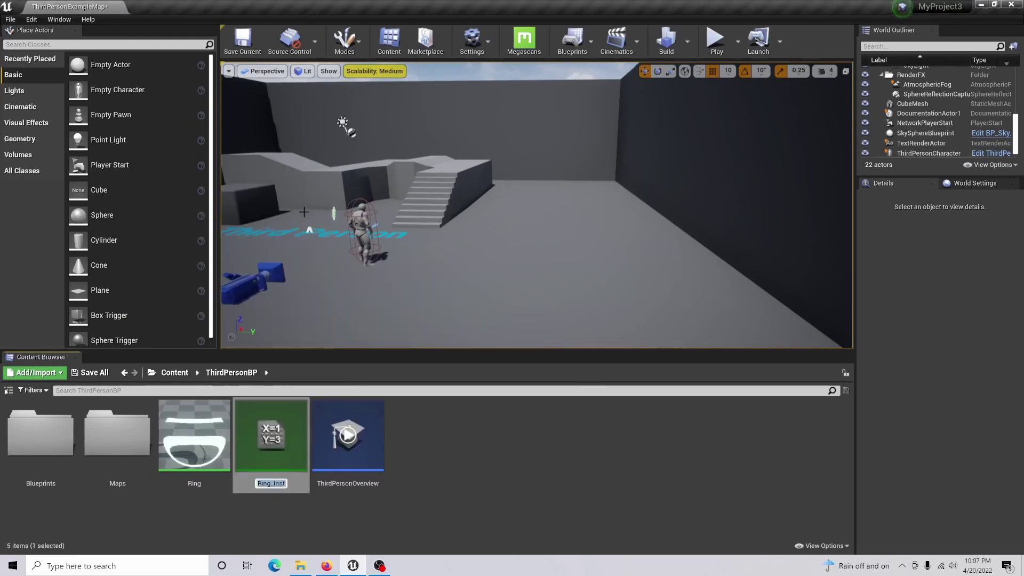
pyautogui.press('Return')
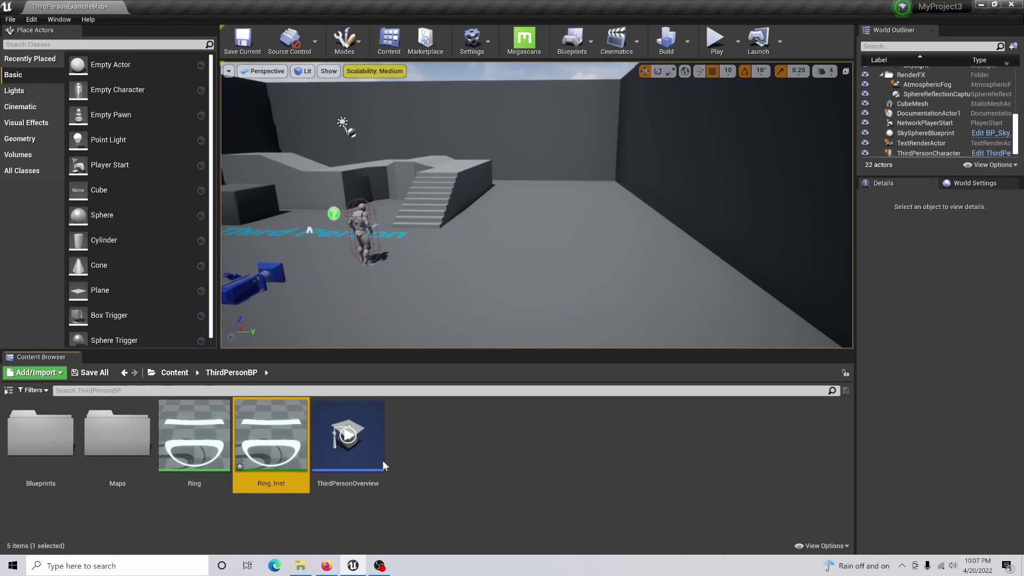
# Open the ThirdPersonCharacter blueprint from the Blueprints folder.
pyautogui.doubleClick(39, 443)
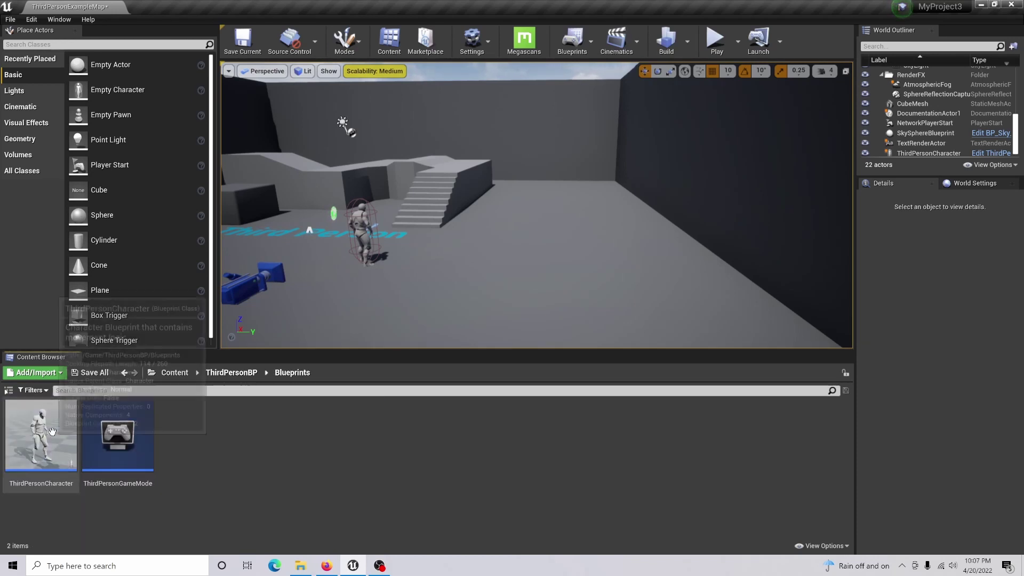
pyautogui.doubleClick(40, 445)
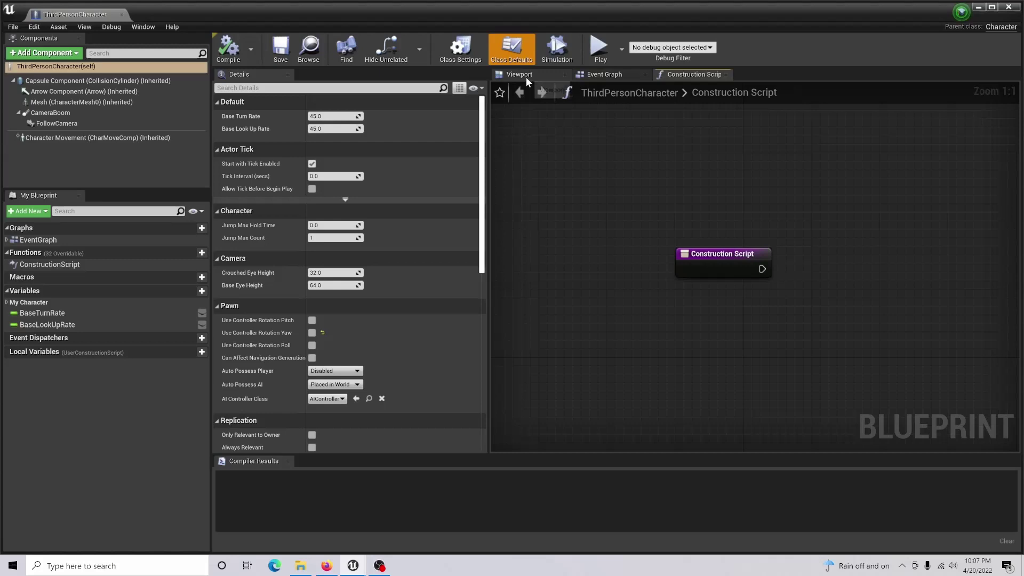
# Add a Plane component to the character in the blueprint's viewport and assign the Ring_Inst material to it.
pyautogui.click(520, 75)
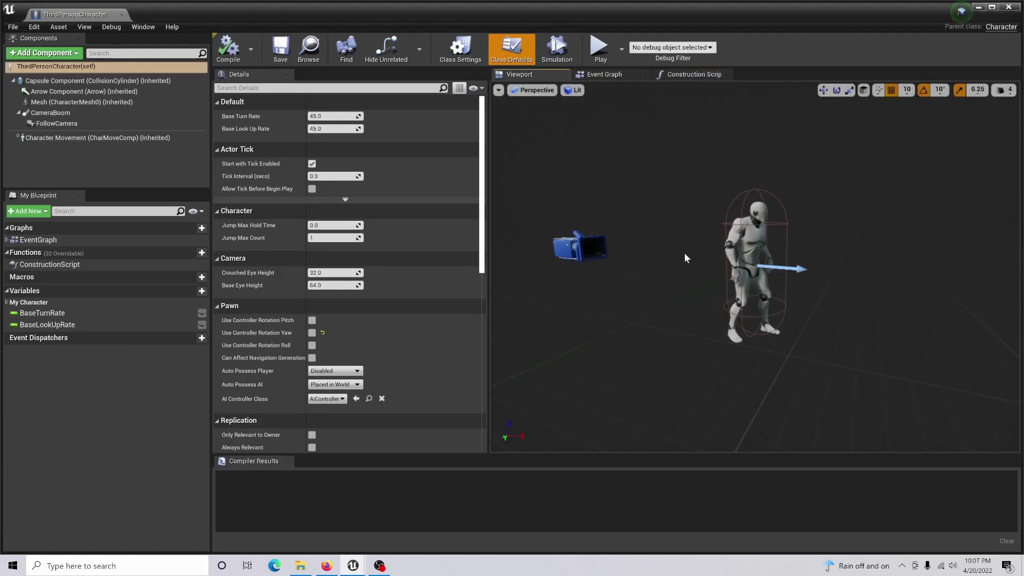
pyautogui.click(48, 53)
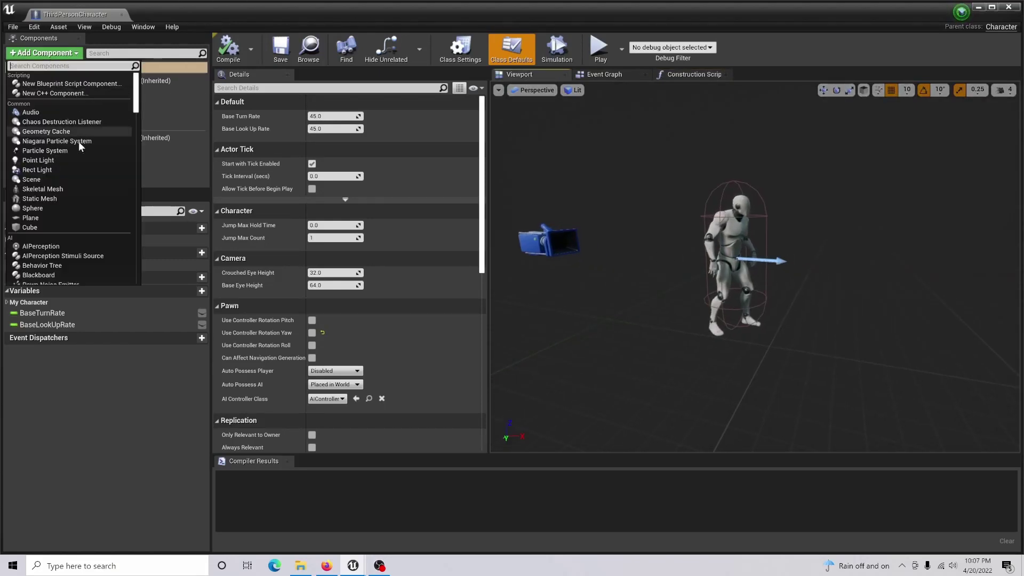
pyautogui.click(58, 216)
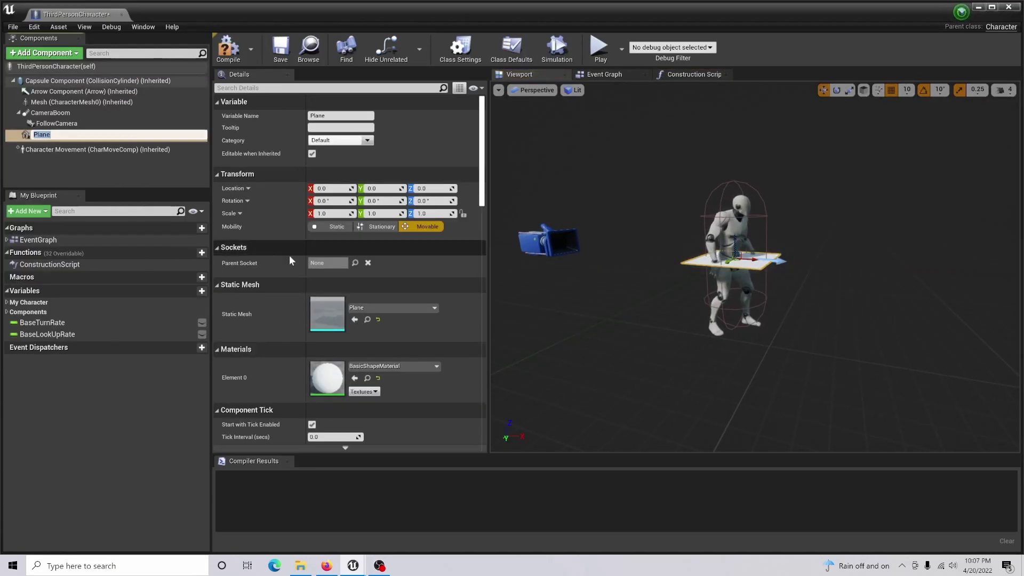
pyautogui.click(414, 366)
pyautogui.write('ring')
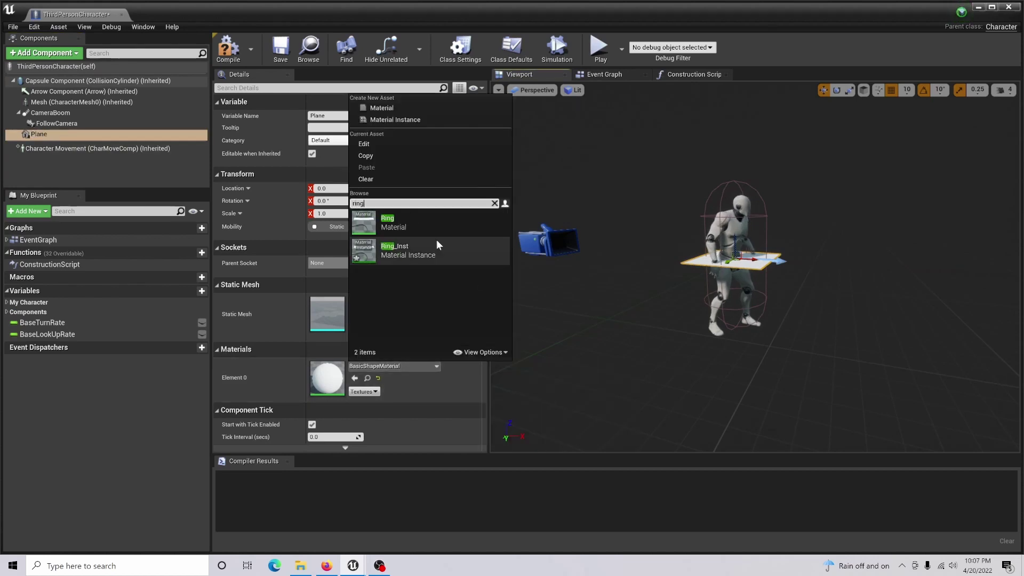
pyautogui.click(436, 240)
# Set the plane's Z location to -90 and its X and Y scale to 3.5, placing the ring around the character's feet.
pyautogui.moveTo(814, 265); pyautogui.dragTo(904, 204, button='right')
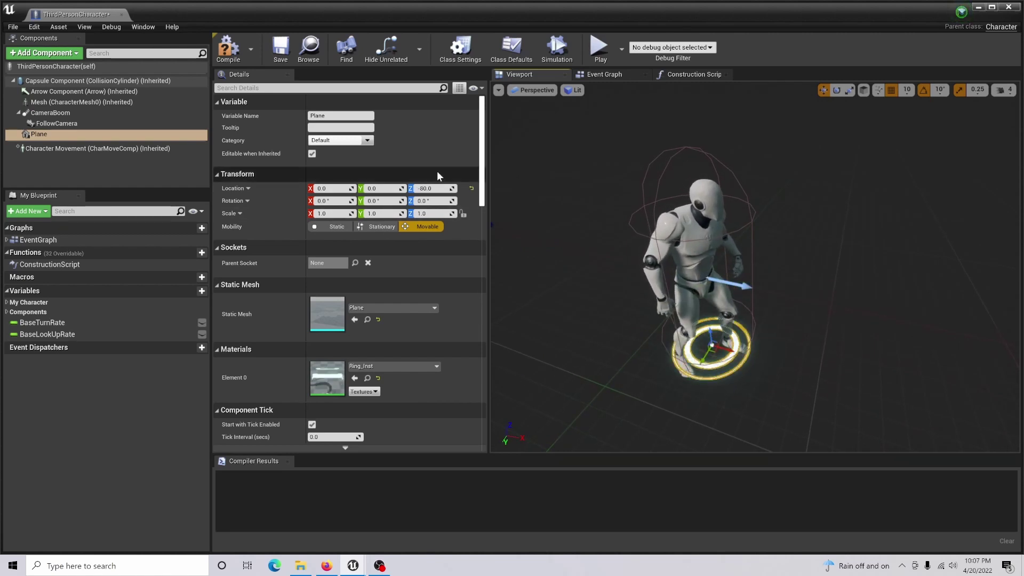
pyautogui.click(434, 188)
pyautogui.write('-')
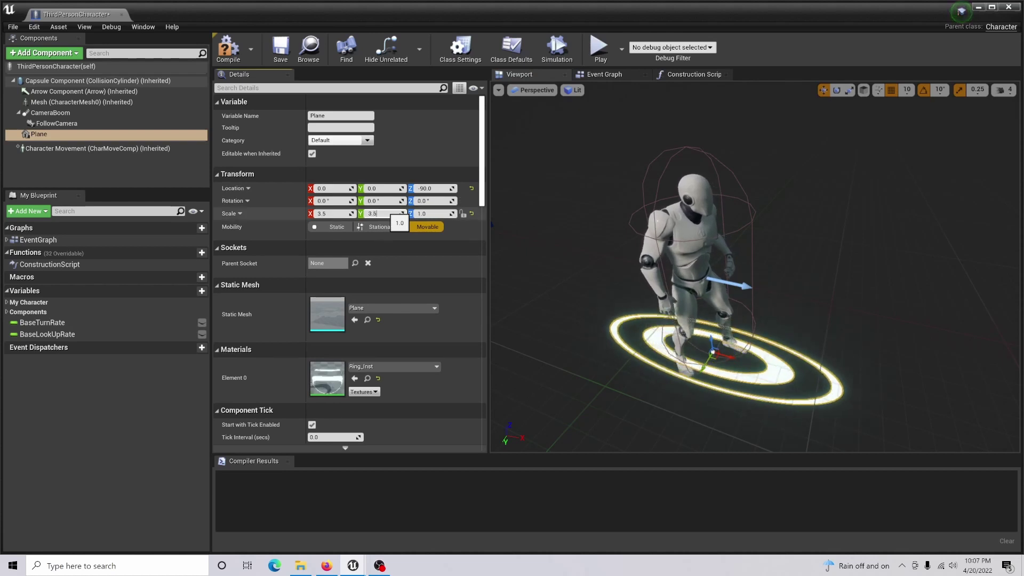
pyautogui.write('3.5')
pyautogui.press('Return')
pyautogui.moveTo(908, 337); pyautogui.dragTo(943, 344, button='right')
pyautogui.moveTo(981, 360); pyautogui.dragTo(1013, 371)
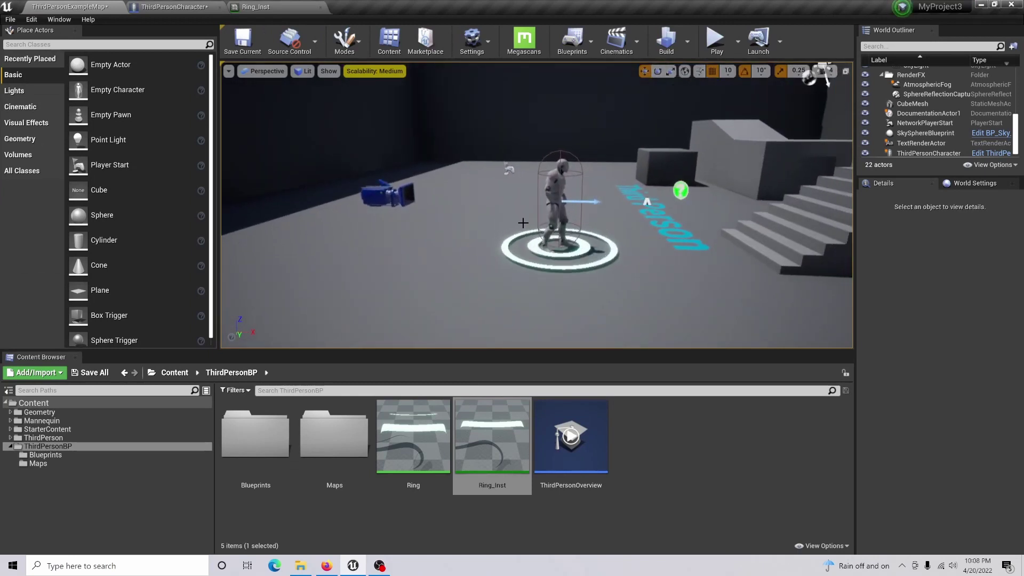
# Play the ThirdPersonExampleMap level and run the character forward to check the animated ring at its feet.
pyautogui.click(715, 40)
pyautogui.click(577, 182)
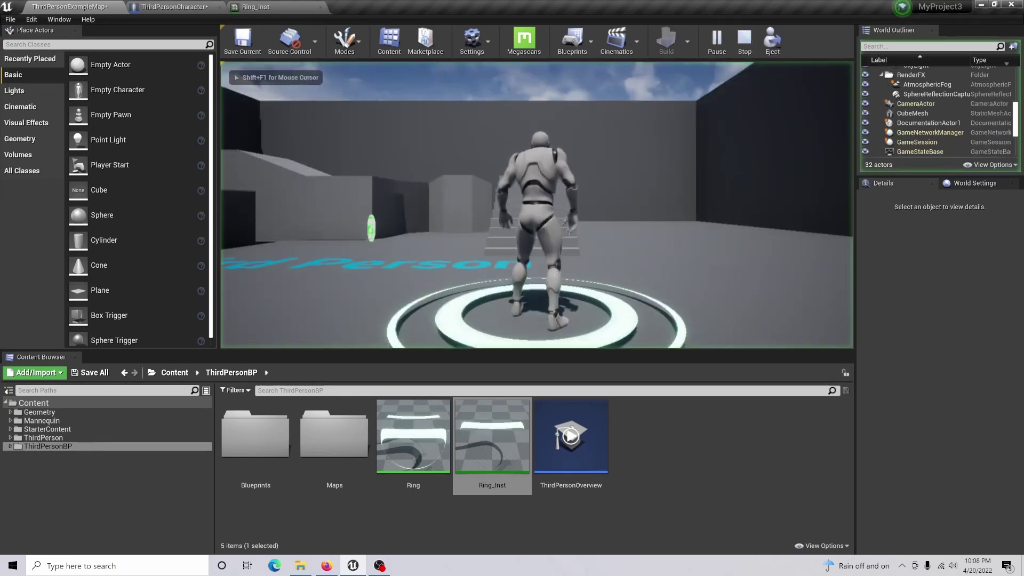
pyautogui.press('w')
pyautogui.press('w')
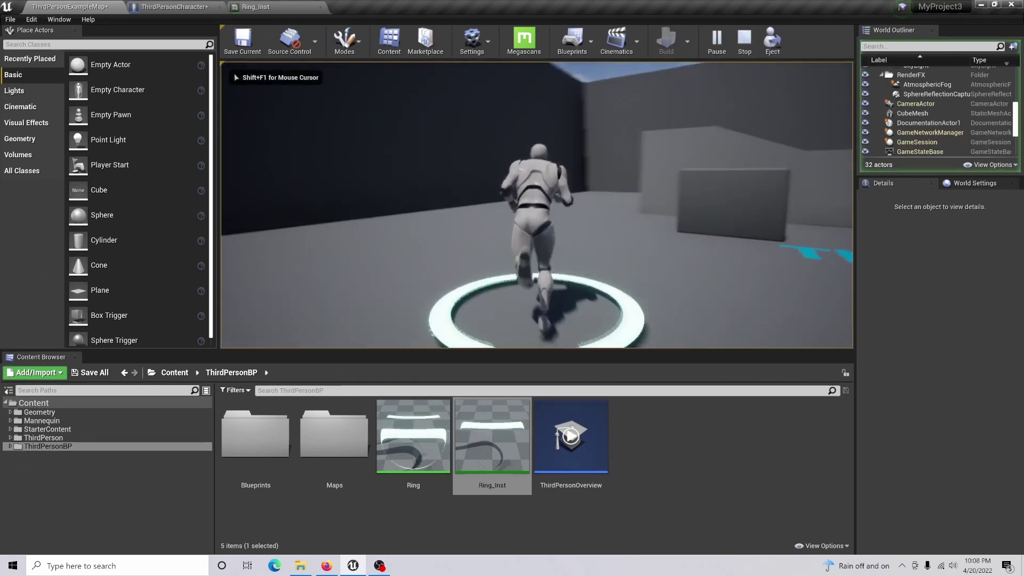